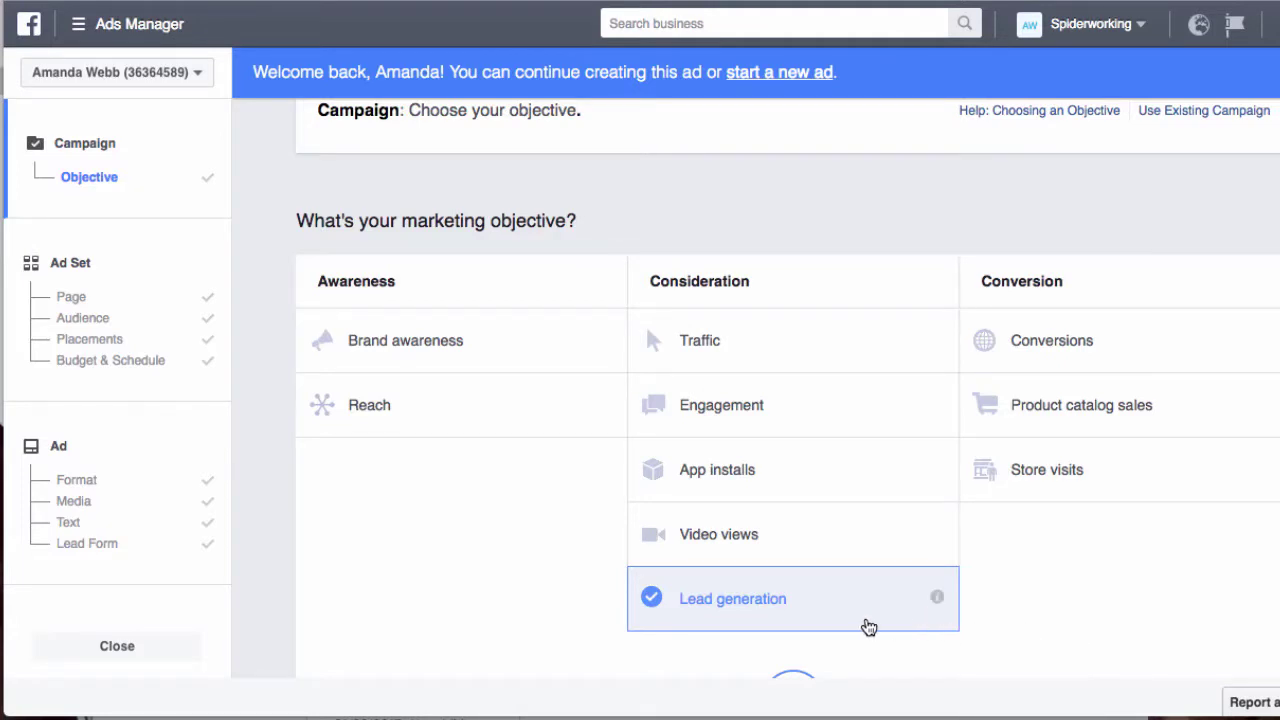
# Step: Scroll down past Format, Media and Text to the Lead Form table of saved forms
pyautogui.scroll(-2, 846, 623)
pyautogui.scroll(-4, 846, 627)
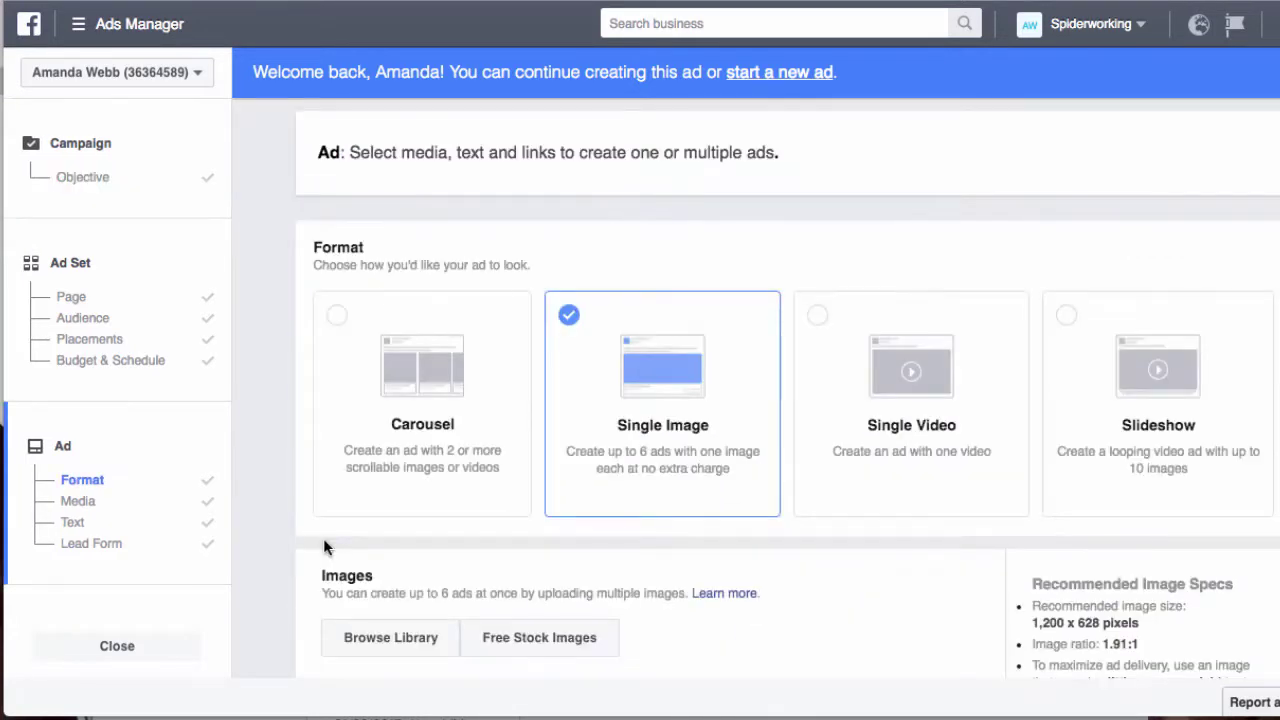
pyautogui.scroll(-1, 323, 540)
pyautogui.scroll(-7, 323, 540)
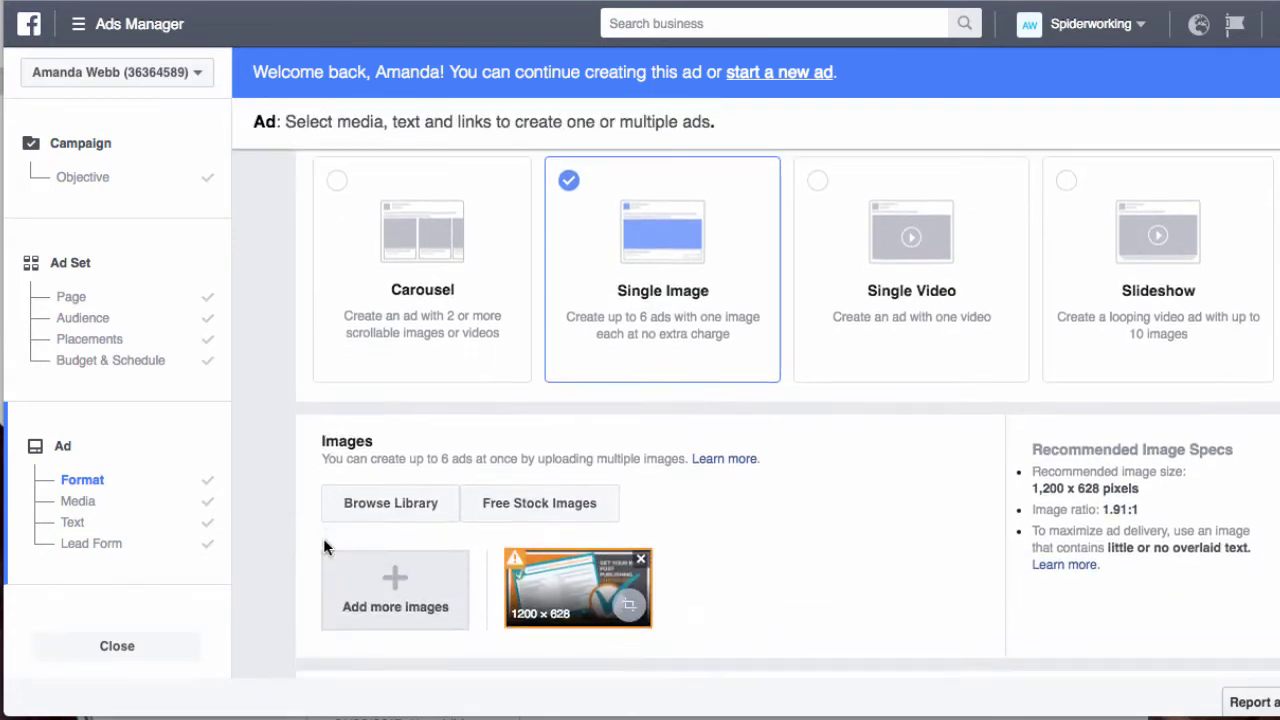
pyautogui.scroll(-12, 262, 569)
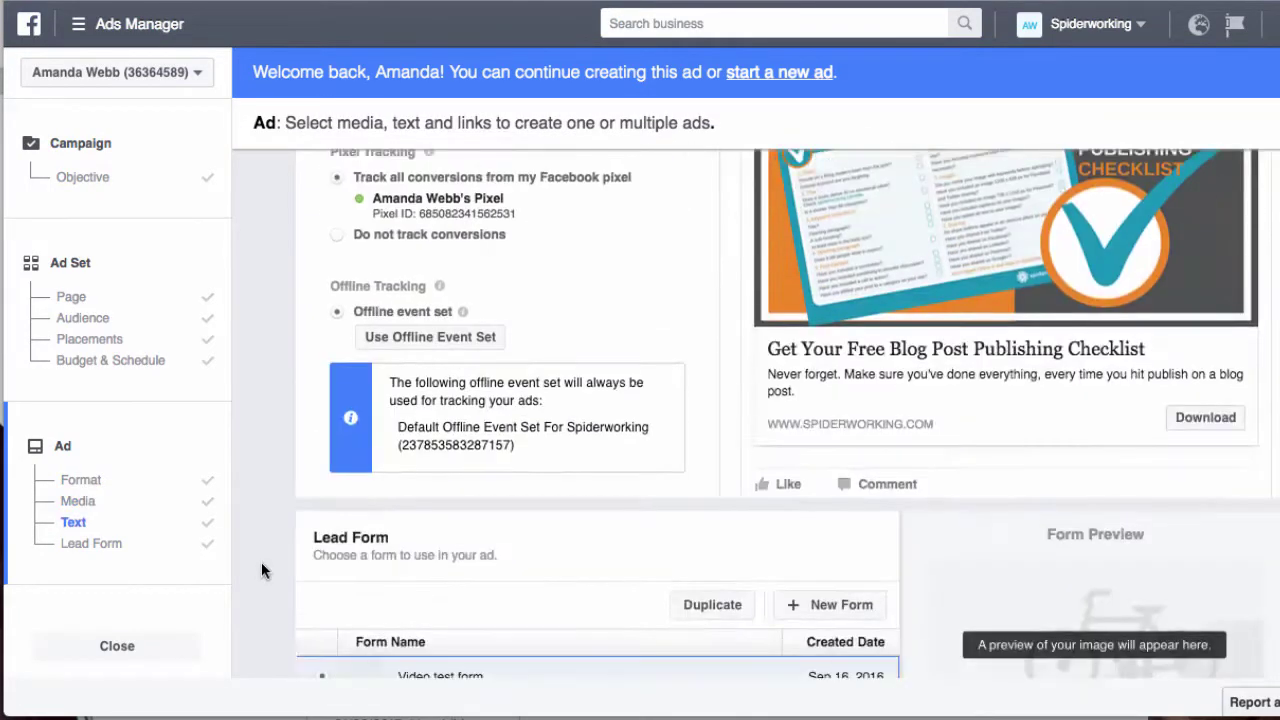
pyautogui.scroll(1, 261, 570)
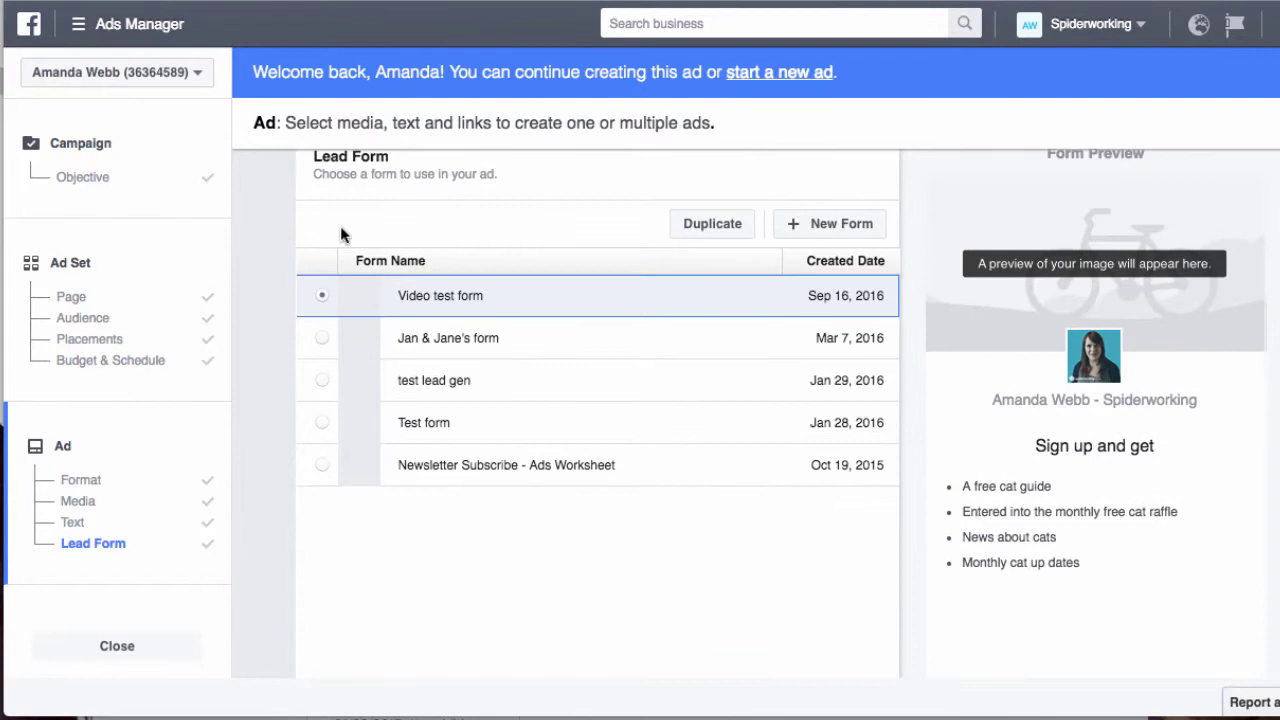
# Step: Create a new form with the welcome headline 'Get your FREE blog post publishing checklist'
pyautogui.click(828, 229)
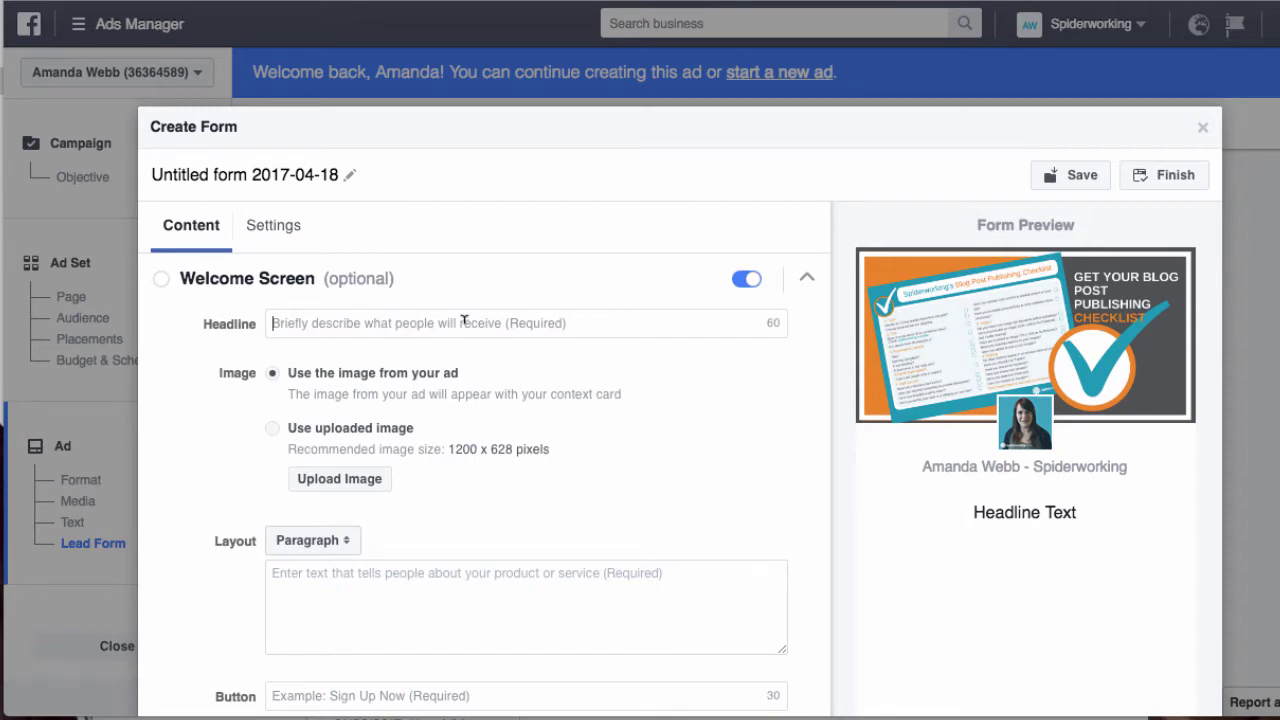
pyautogui.write('Get your bl')
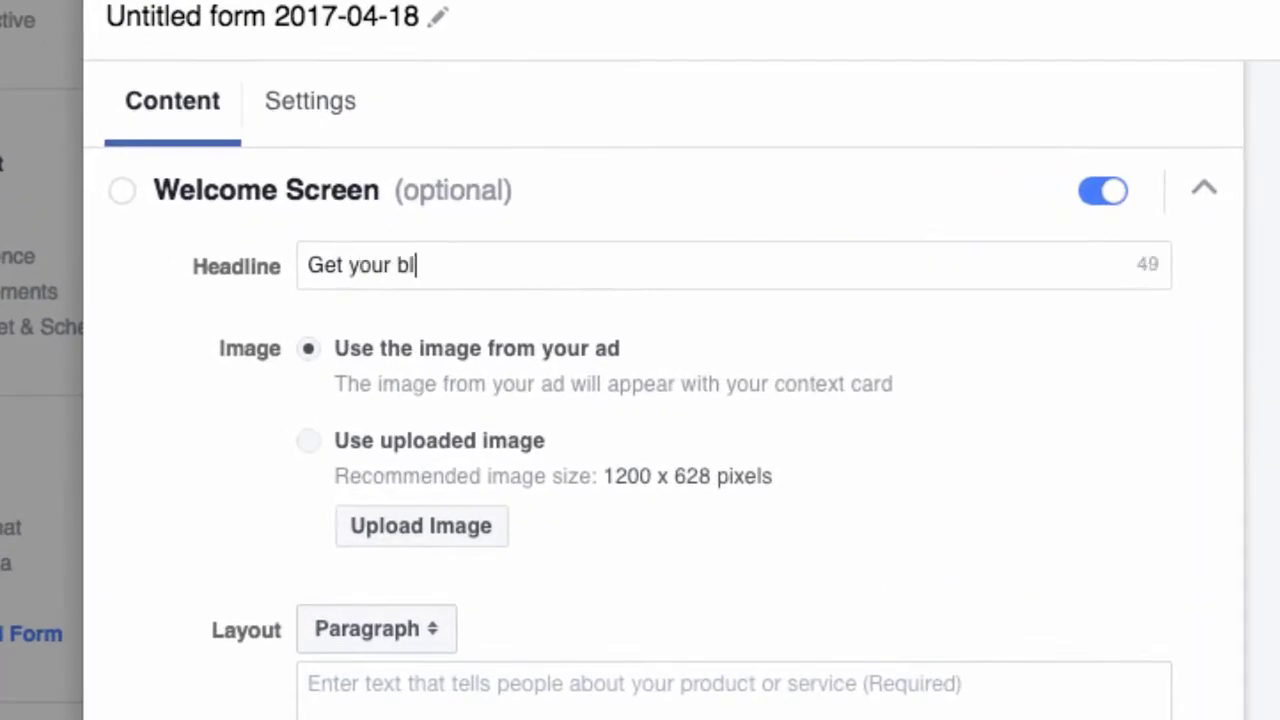
pyautogui.write('og post publishing checklist')
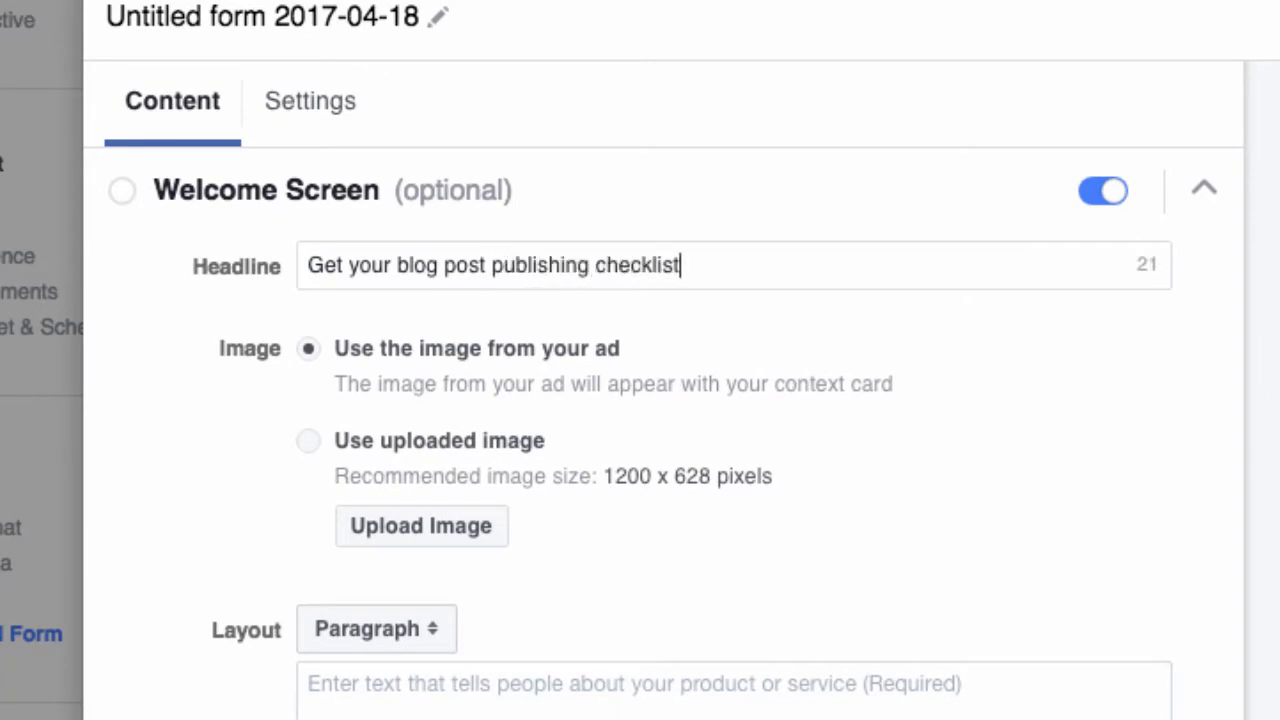
pyautogui.click(393, 265)
pyautogui.write('FREE')
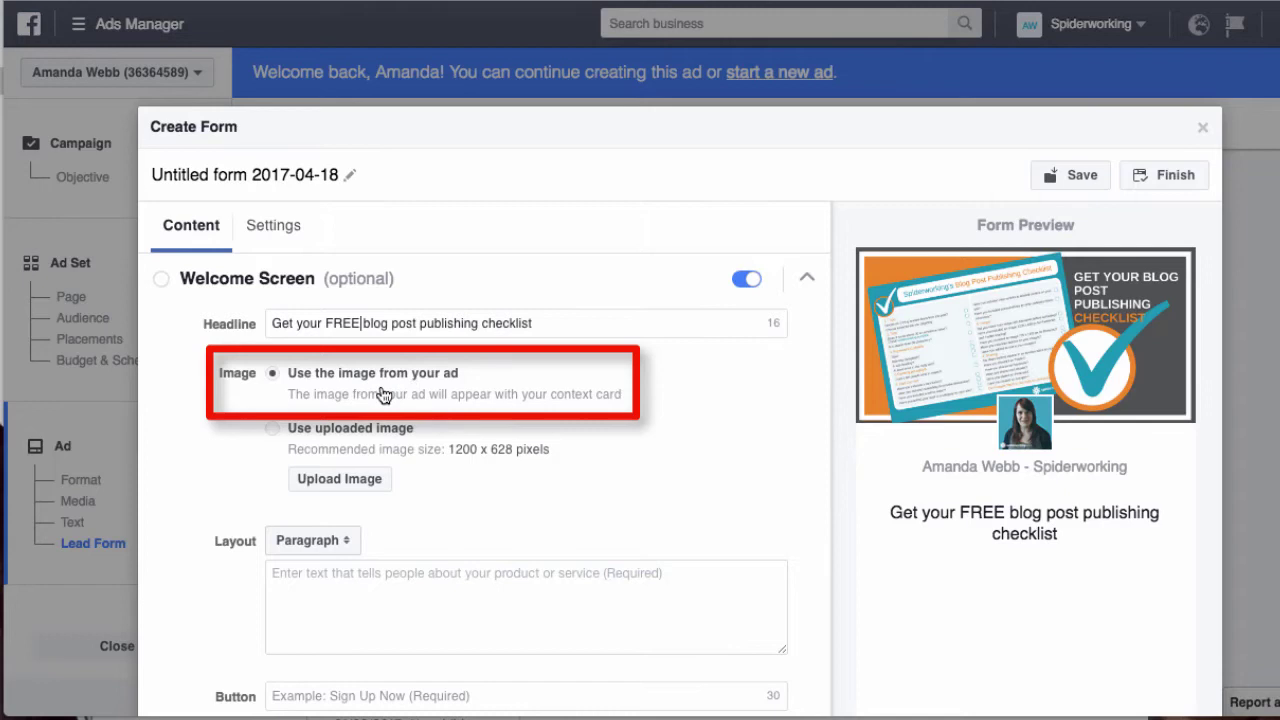
pyautogui.scroll(-3, 480, 446)
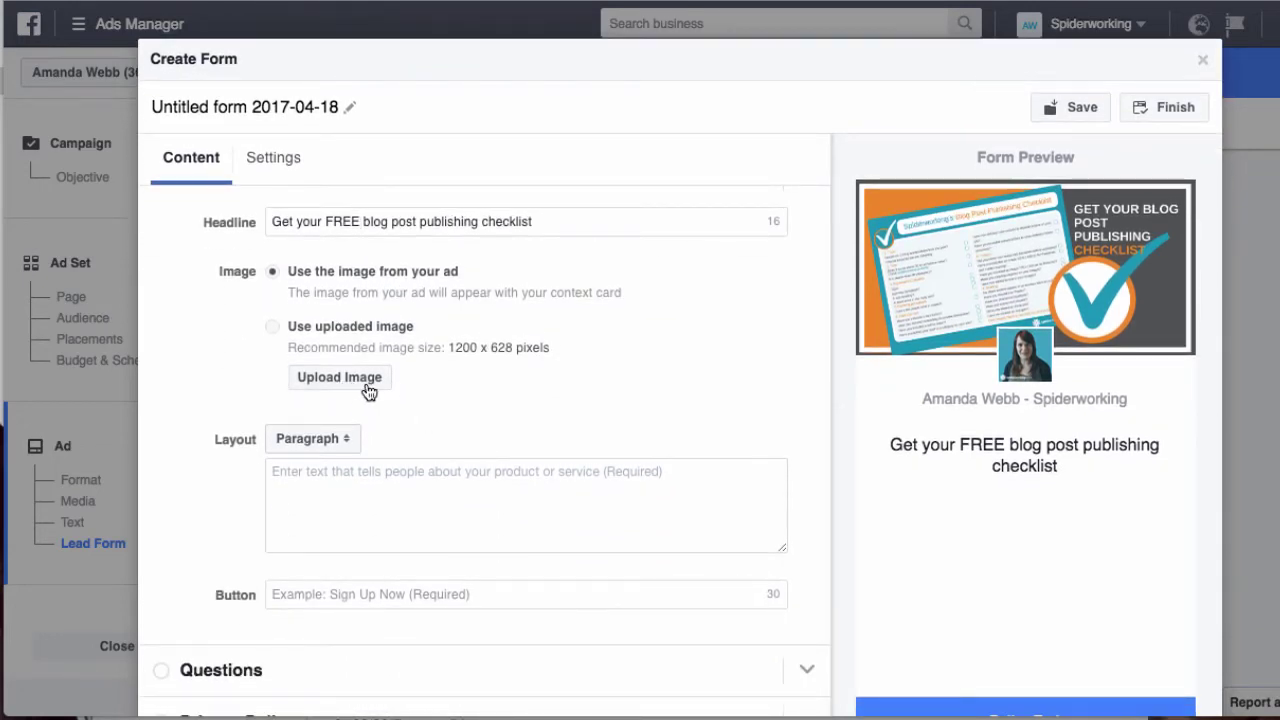
# Step: Use Bullets layout with 'Never hit publish before everything is done again', 'Printable format', 'Areas for SEO, formatting and more'
pyautogui.click(336, 440)
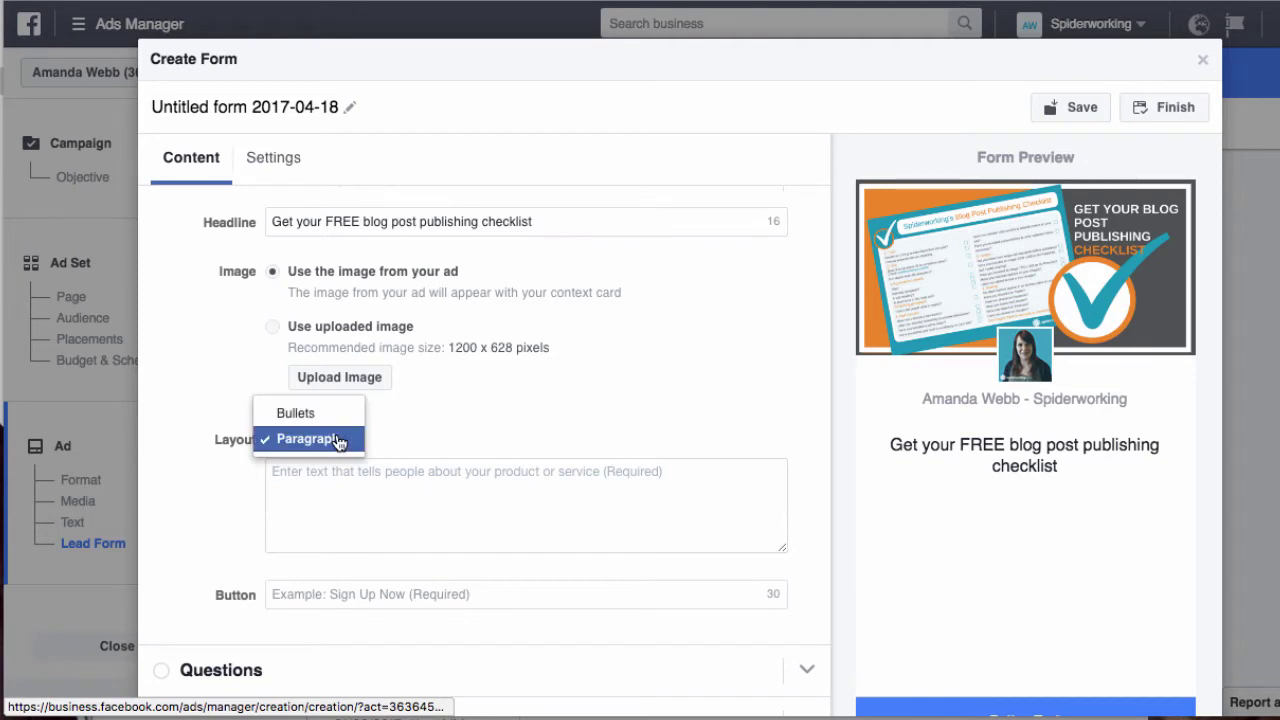
pyautogui.click(336, 413)
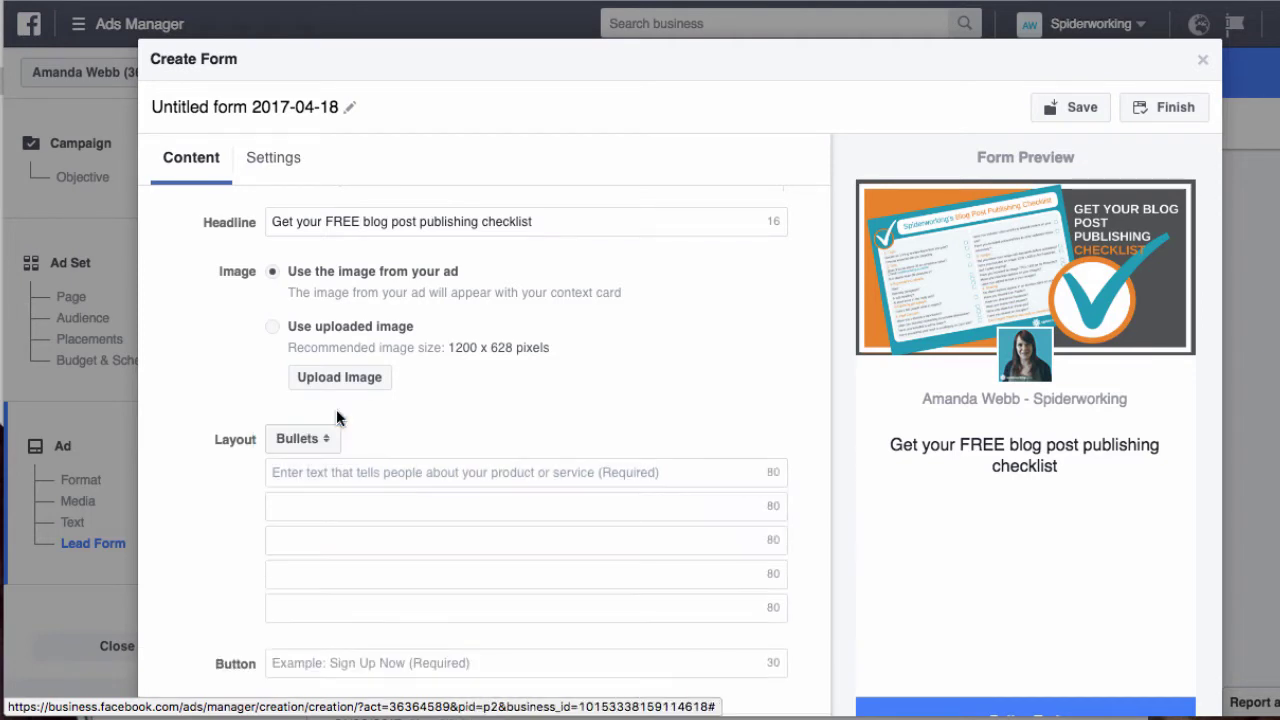
pyautogui.click(334, 471)
pyautogui.write('Never hit publish ')
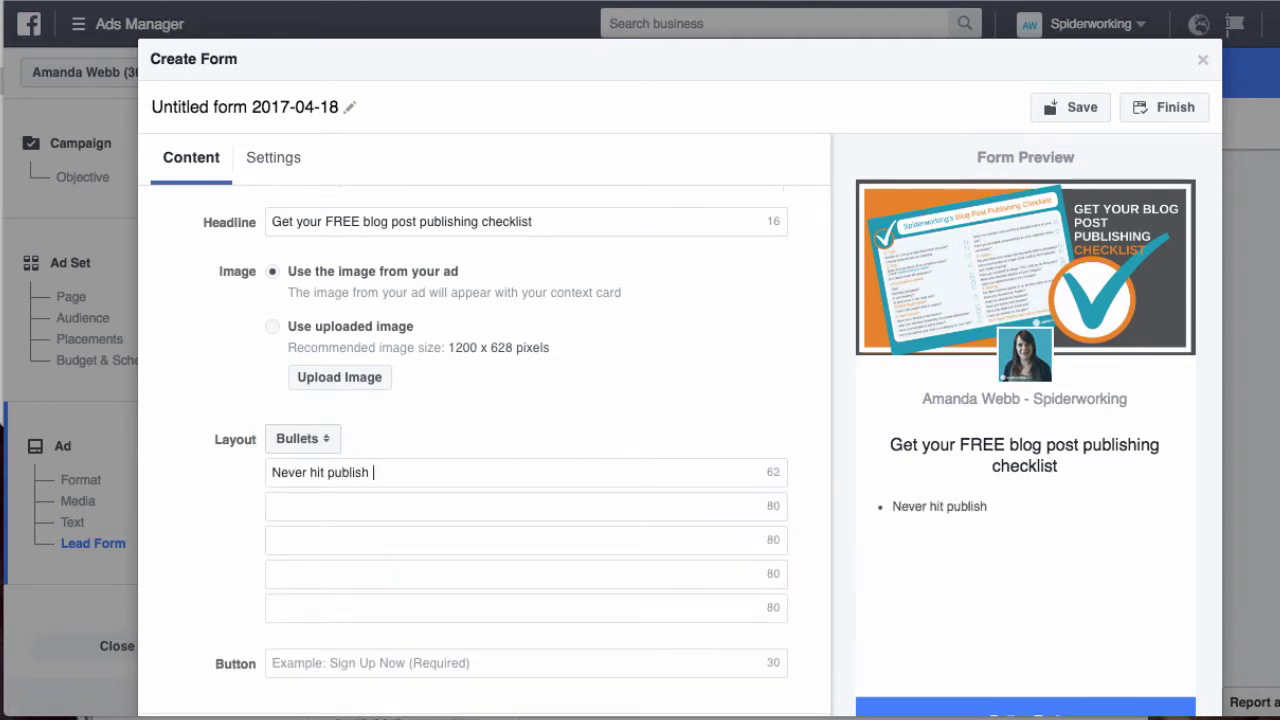
pyautogui.write('before everything is done ag')
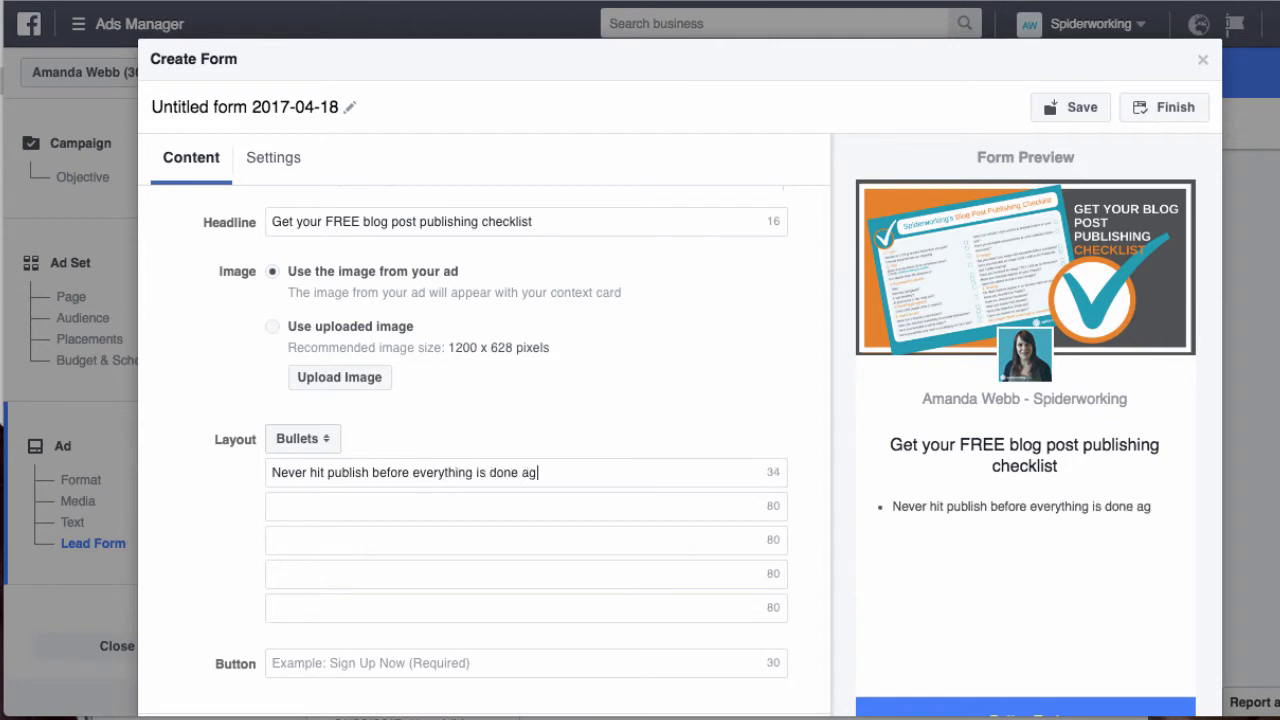
pyautogui.write('ain')
pyautogui.click(334, 505)
pyautogui.write('Printable fo')
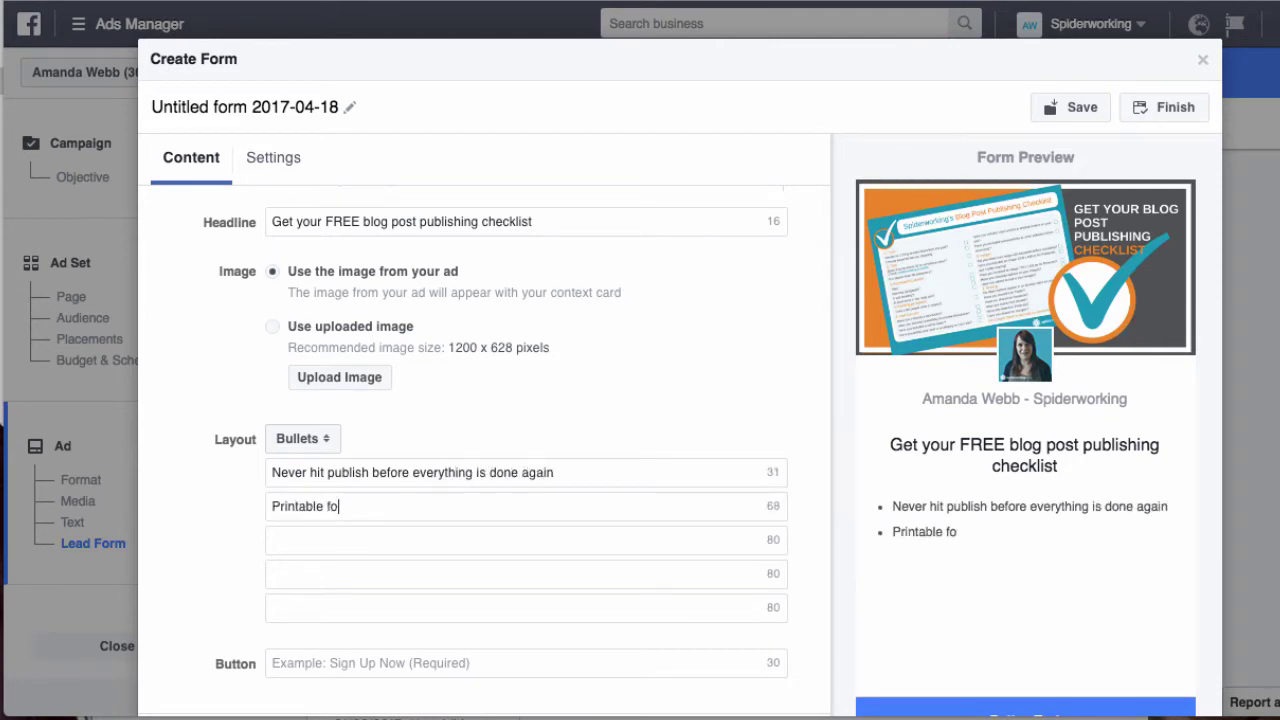
pyautogui.write('rmat')
pyautogui.click(307, 541)
pyautogui.write('Are')
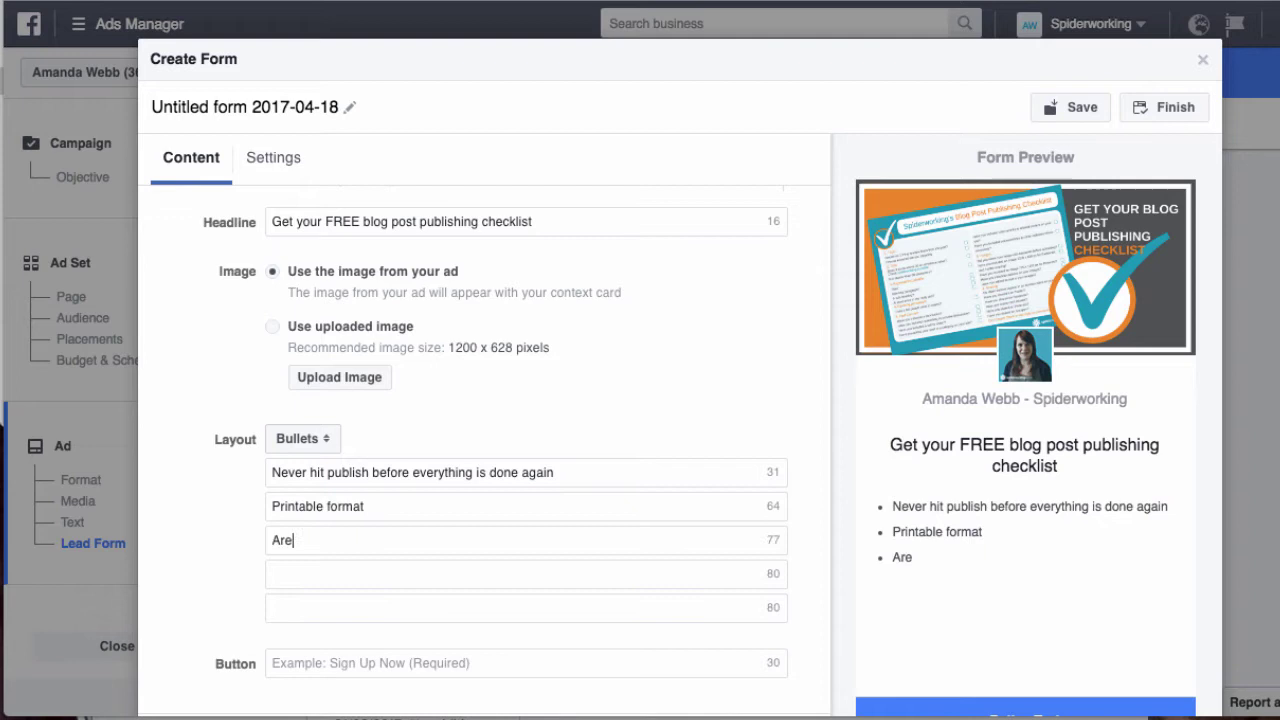
pyautogui.write('as for SEO, formatting and more')
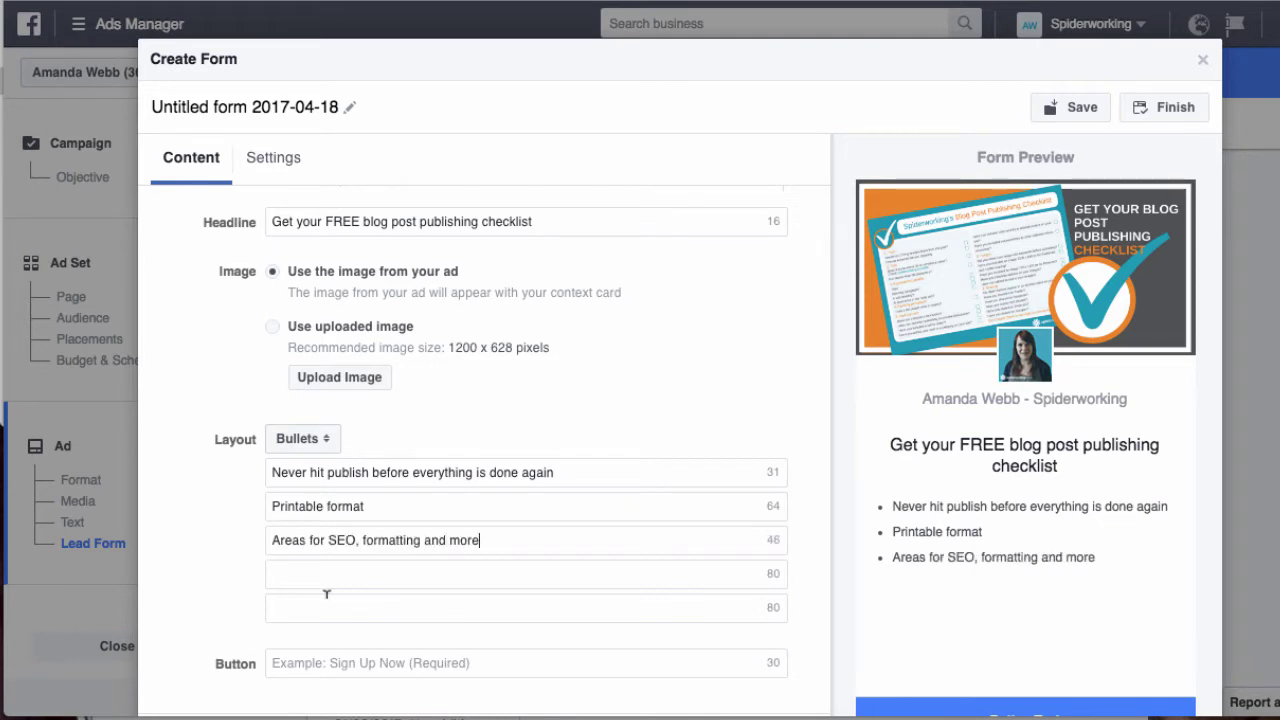
pyautogui.scroll(-5, 408, 531)
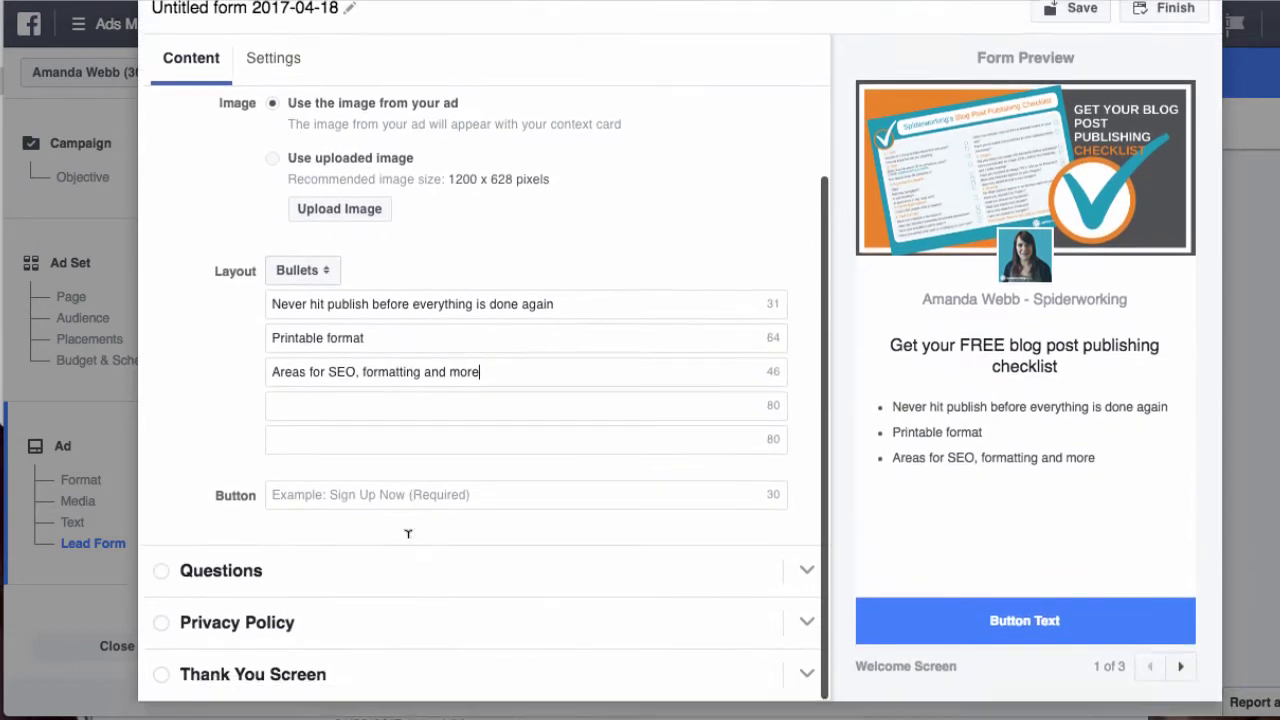
pyautogui.scroll(-1, 408, 533)
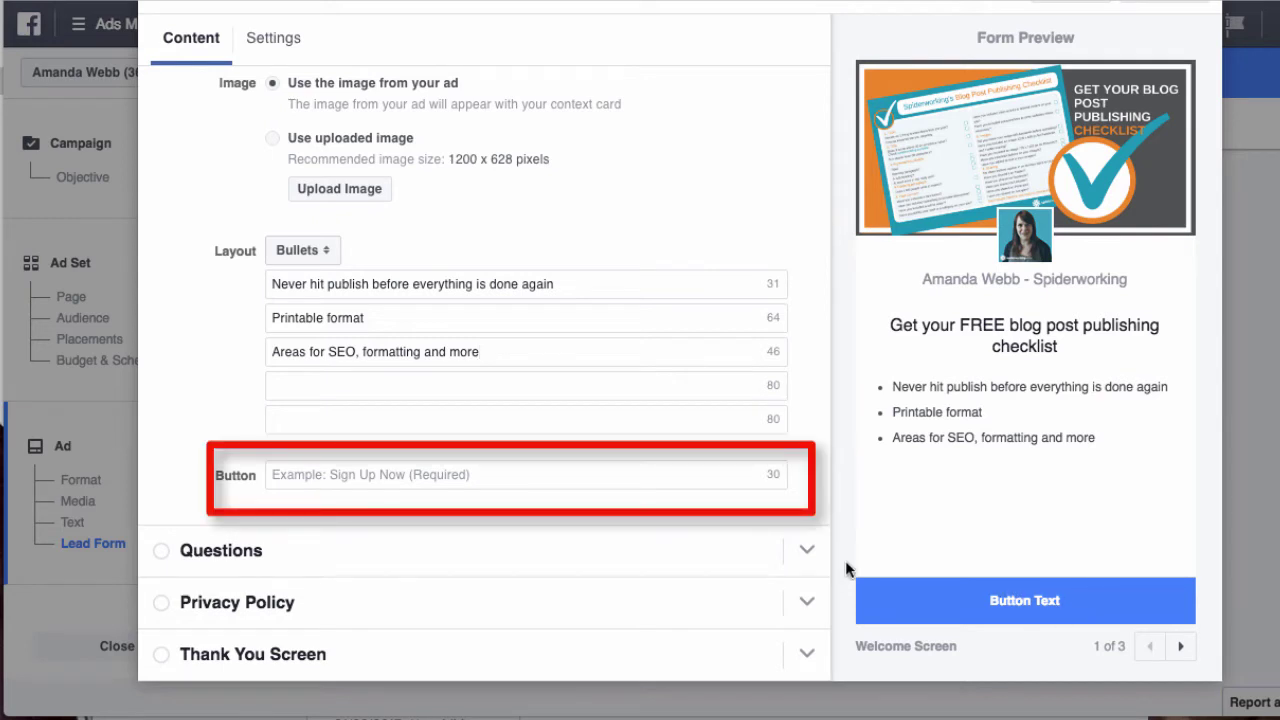
# Step: Label the welcome button 'GET THE CHECKLIST' and expand the Questions section
pyautogui.click(489, 474)
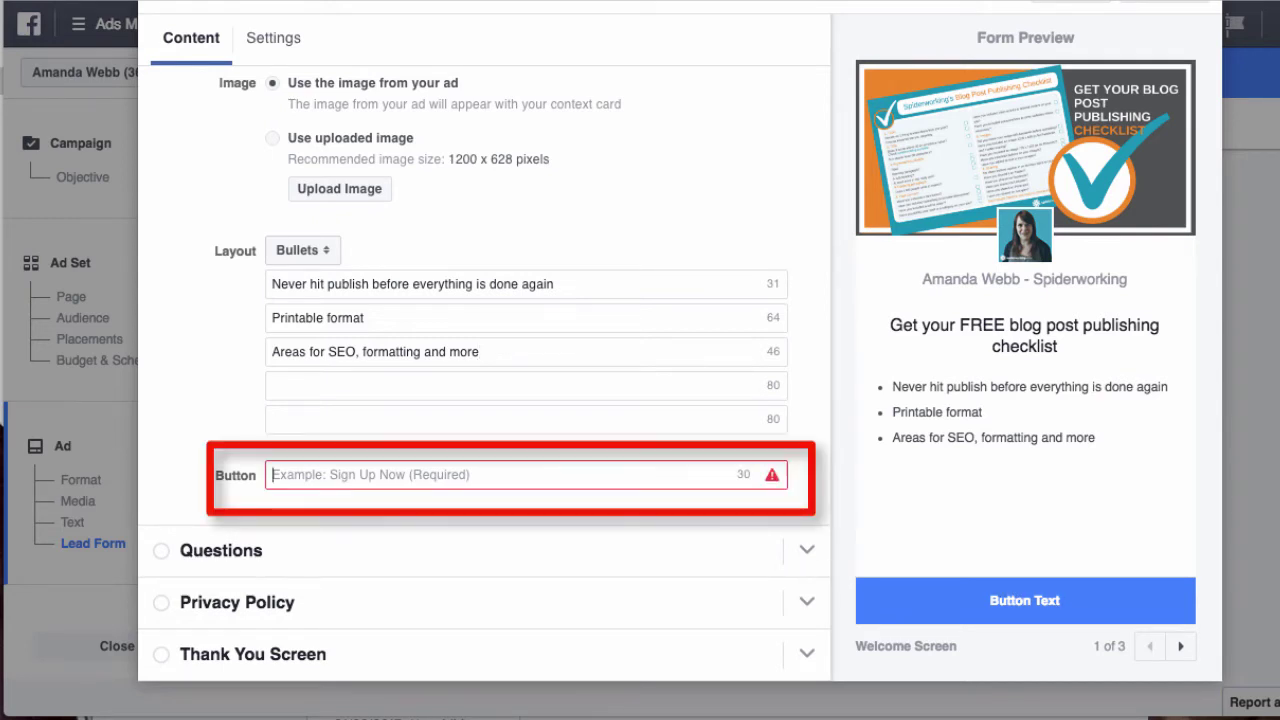
pyautogui.write('GET THE CHECKLIST')
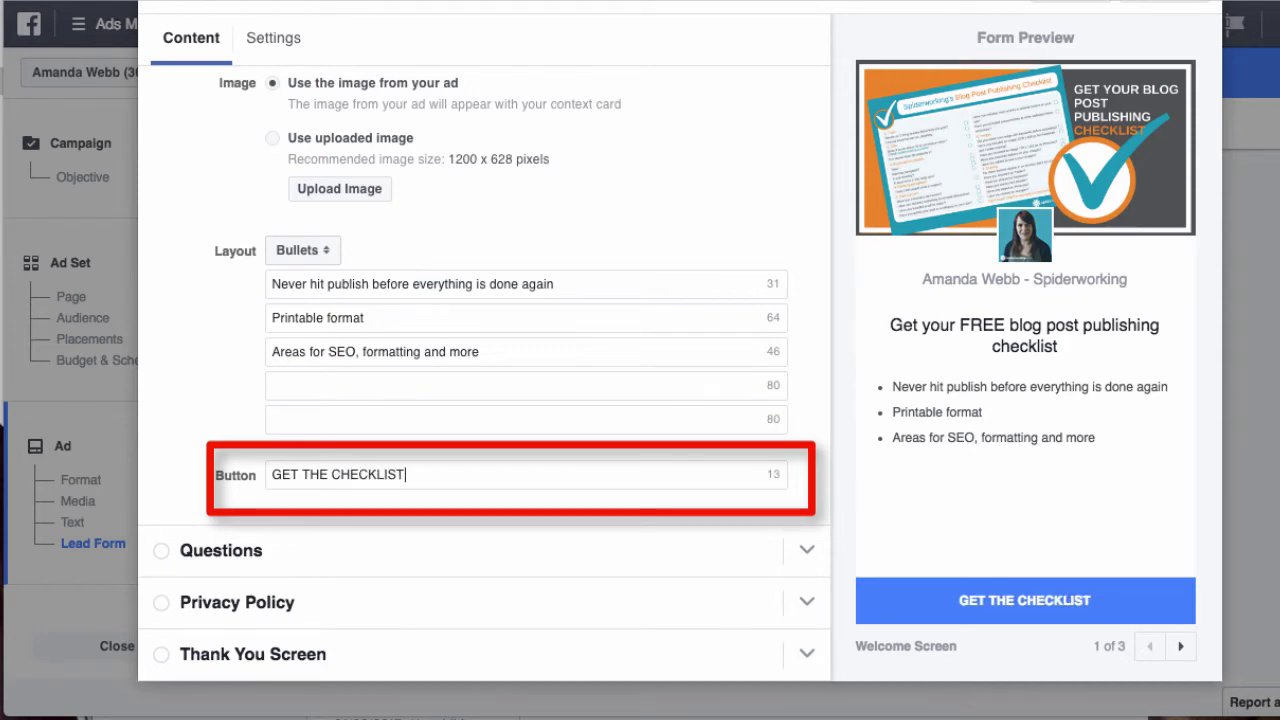
pyautogui.scroll(-1, 397, 506)
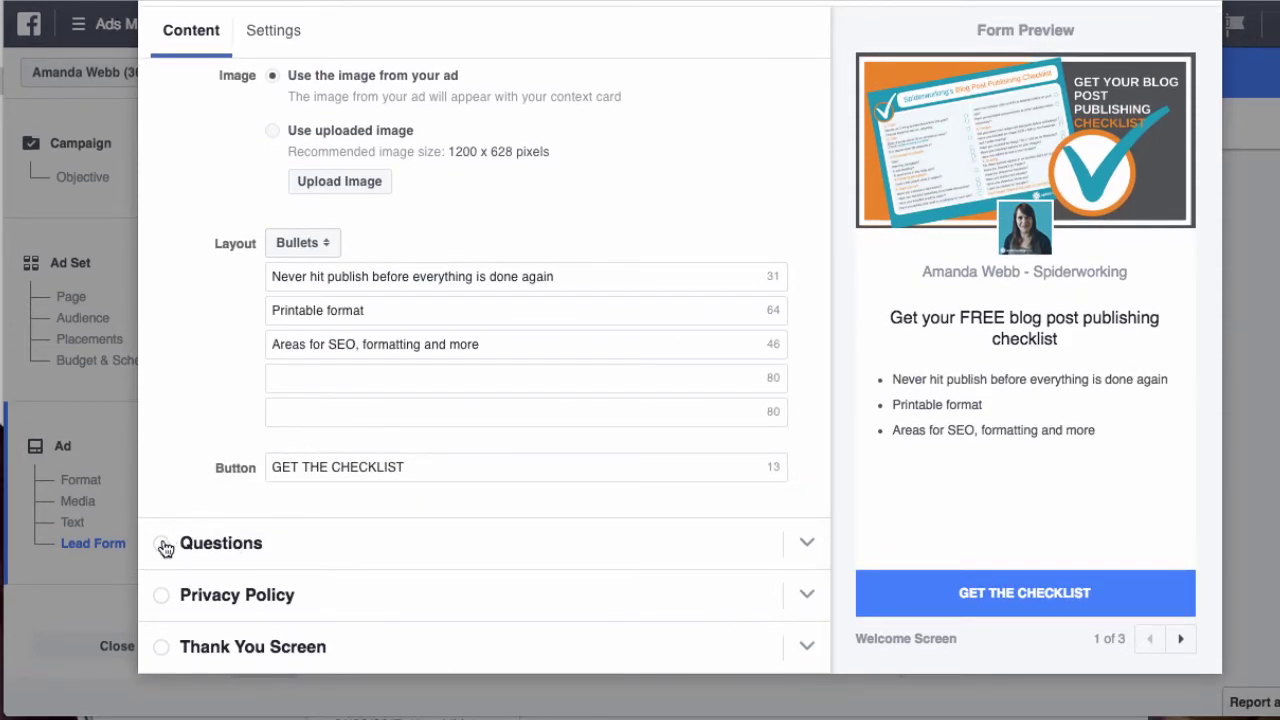
pyautogui.click(165, 545)
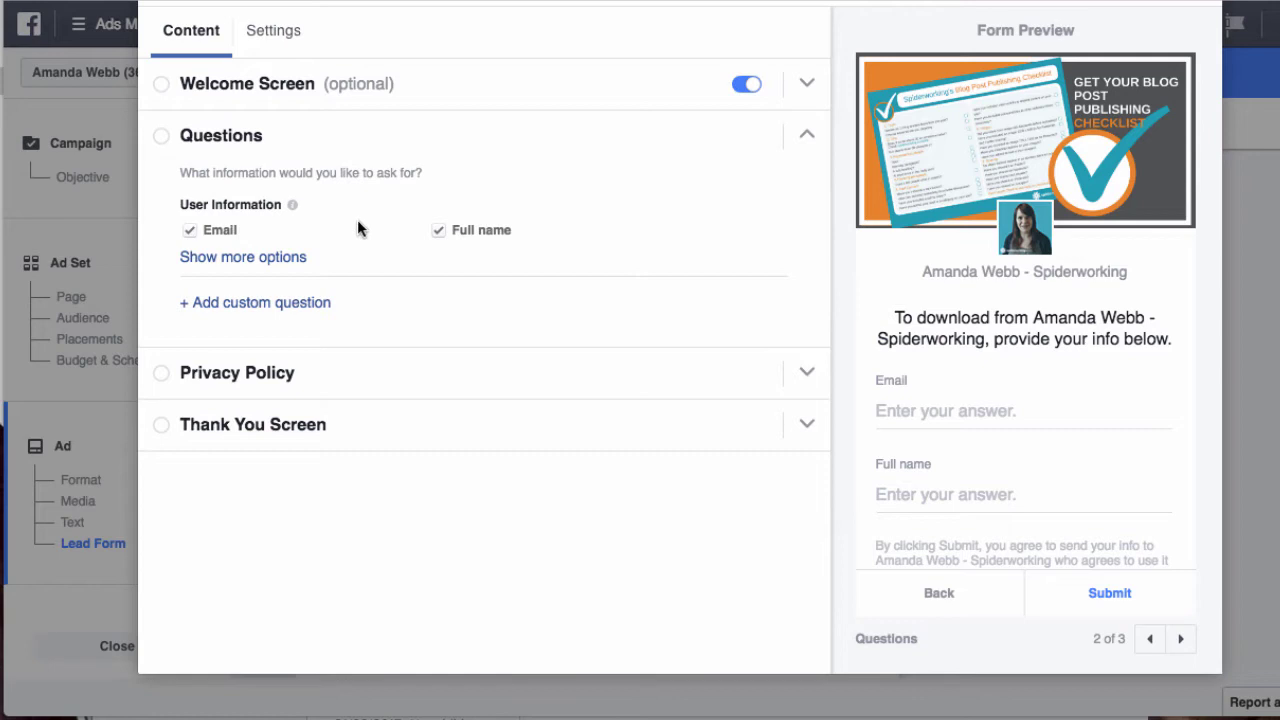
# Step: Replace the Full name question with First name and Work email
pyautogui.click(297, 259)
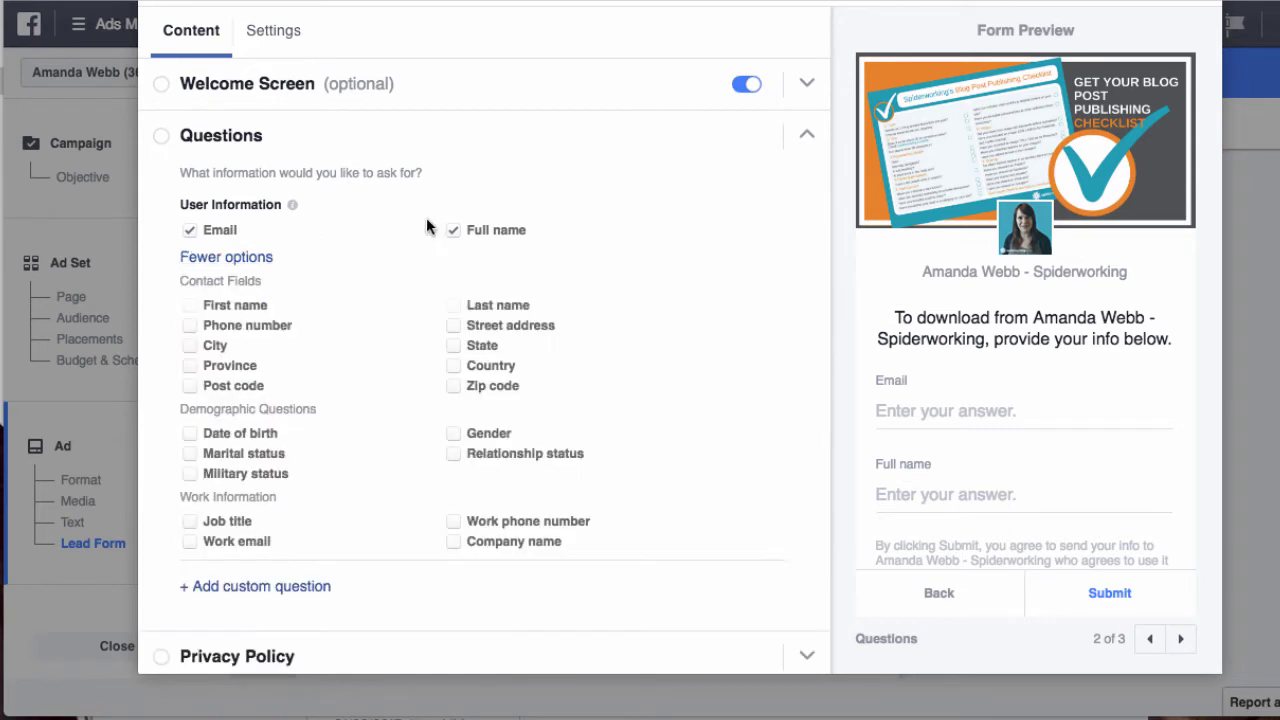
pyautogui.click(456, 232)
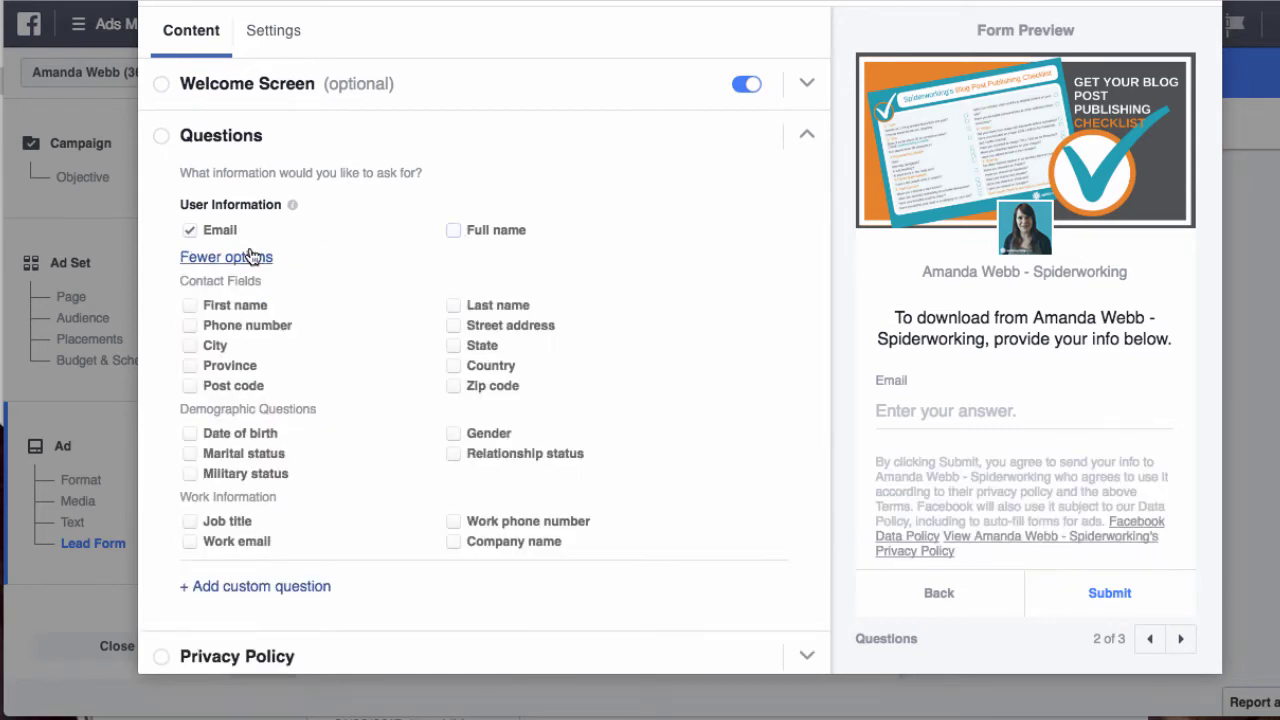
pyautogui.click(190, 307)
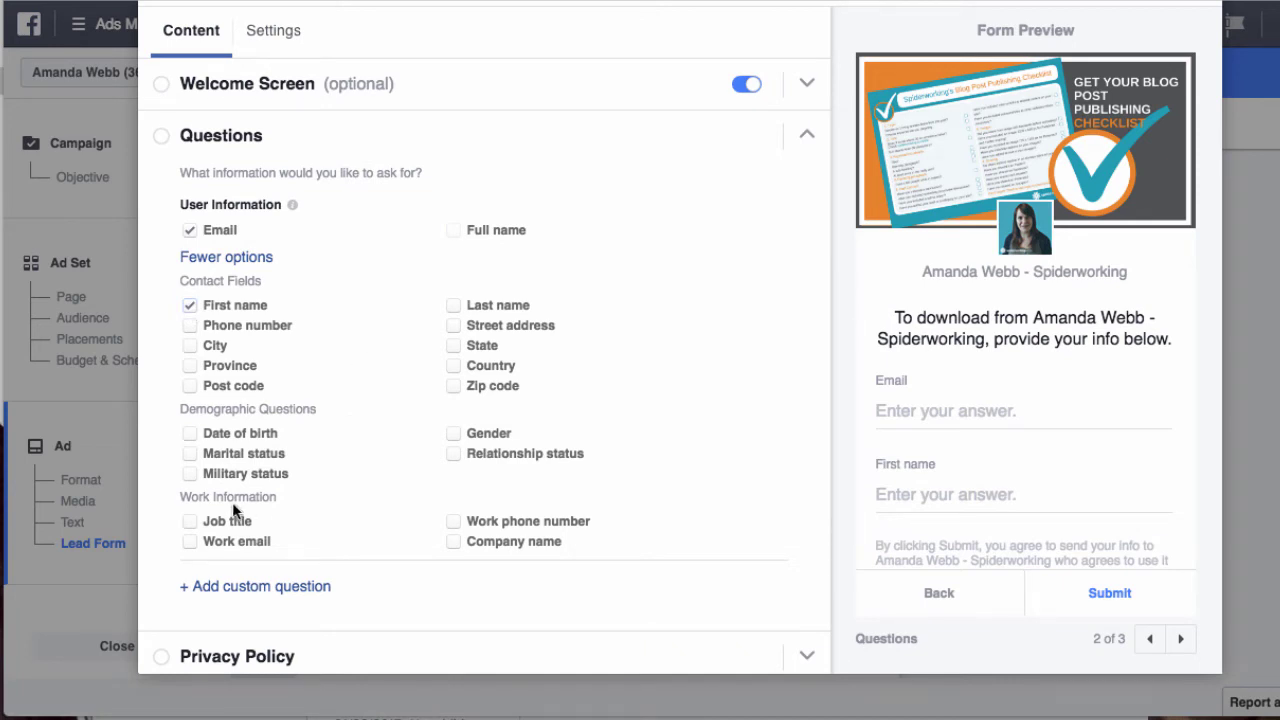
pyautogui.click(190, 544)
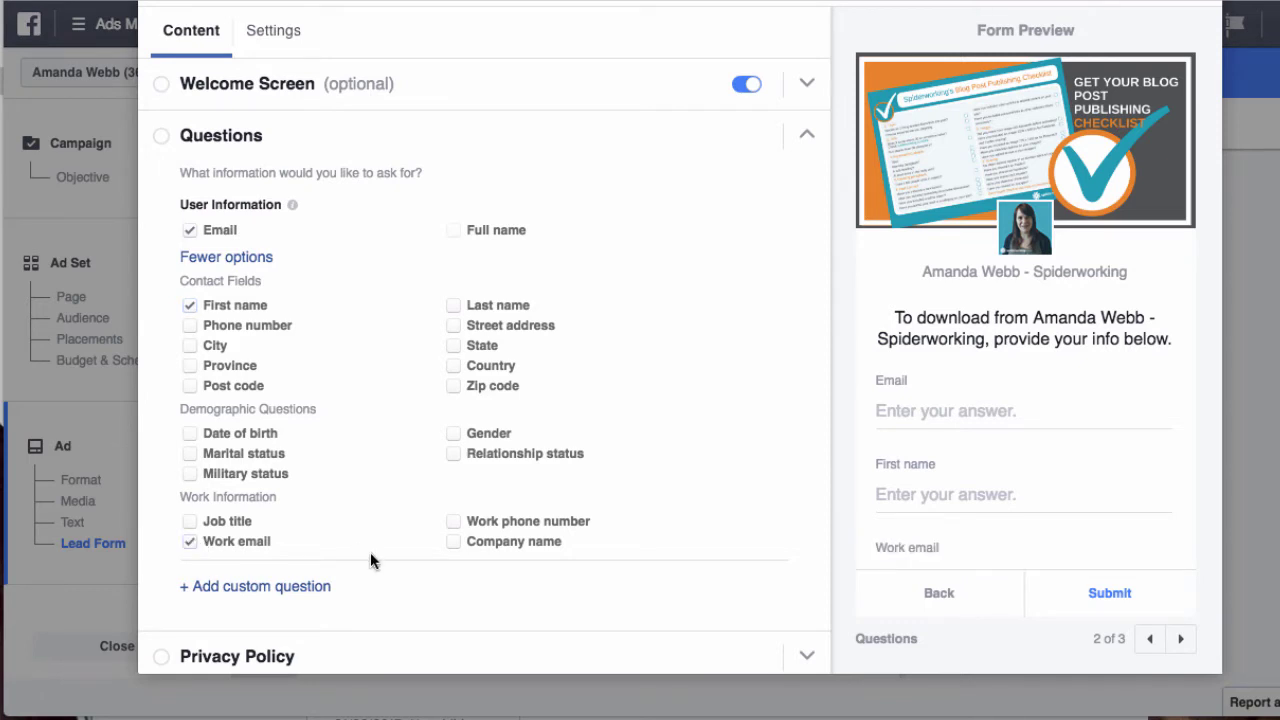
pyautogui.scroll(-2, 370, 556)
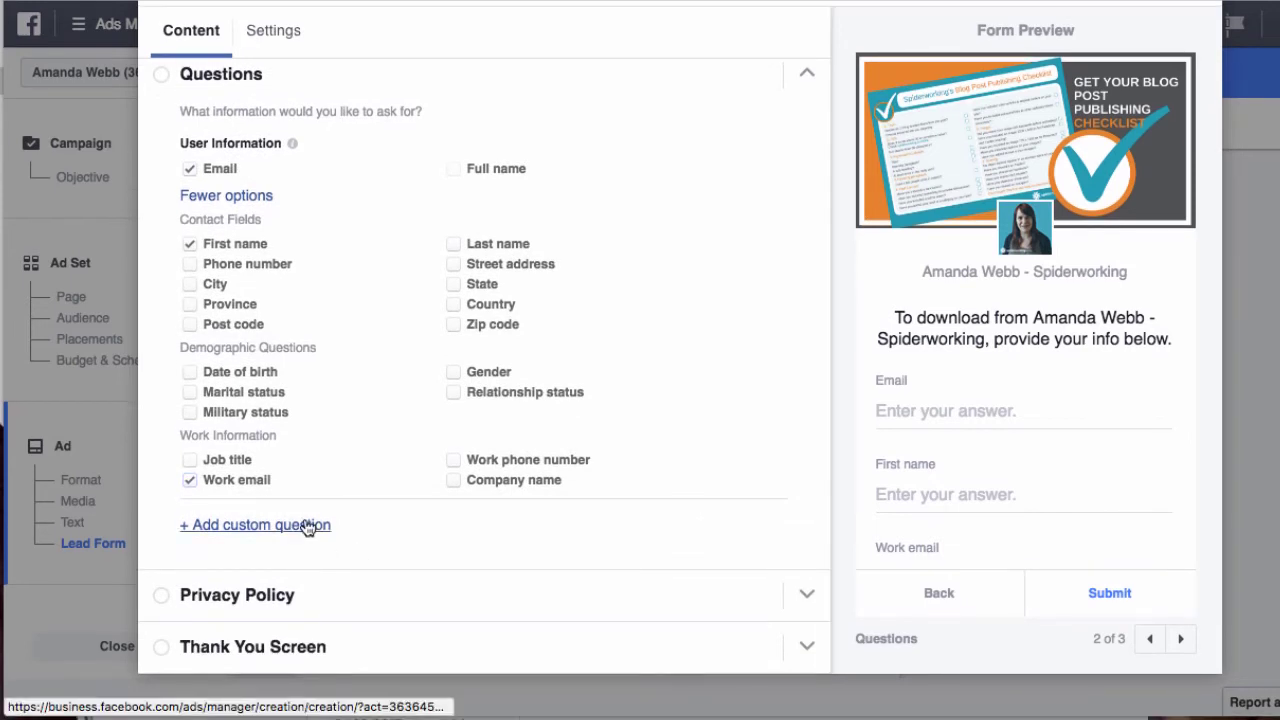
# Step: Add a custom question, then delete it again
pyautogui.click(307, 525)
pyautogui.scroll(-3, 306, 524)
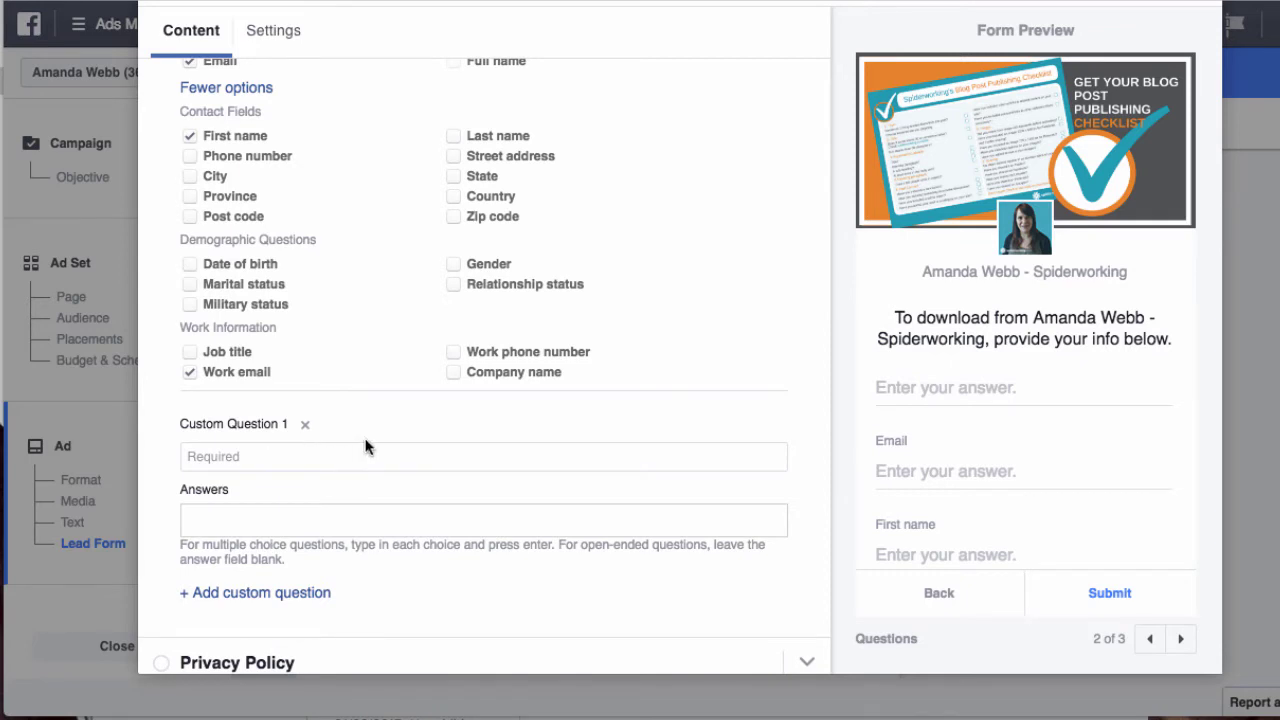
pyautogui.click(305, 424)
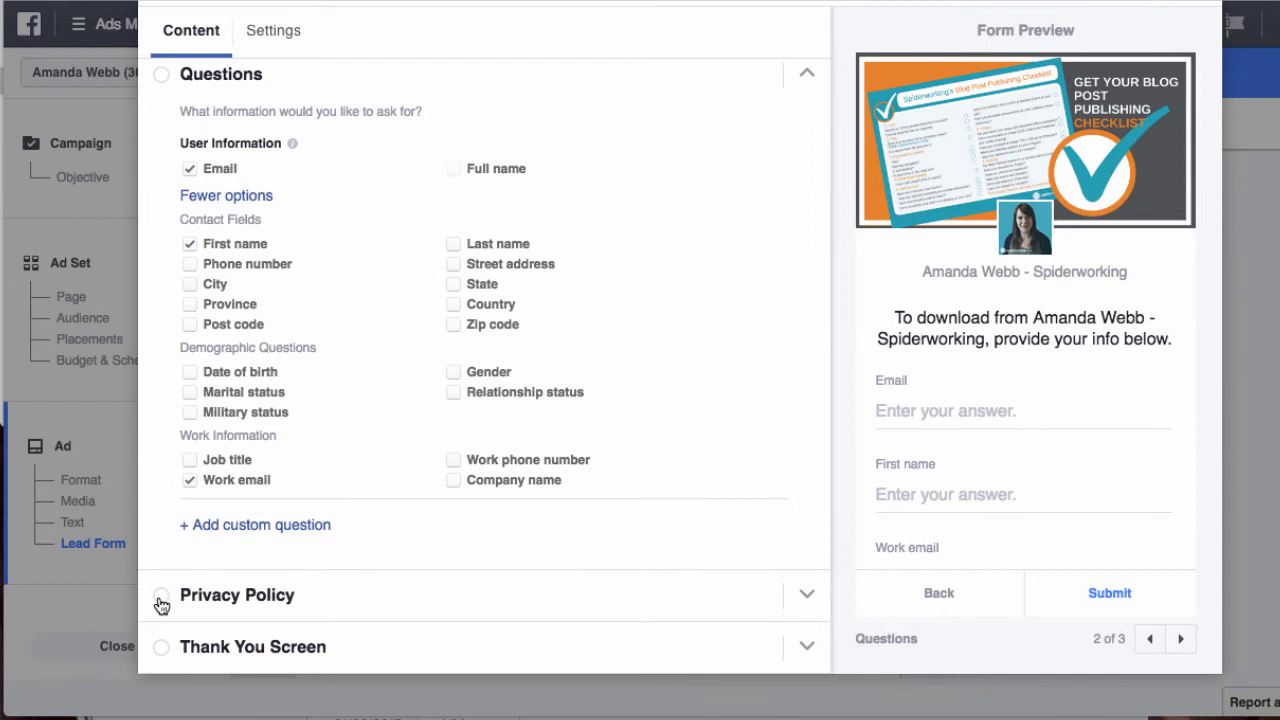
pyautogui.click(163, 598)
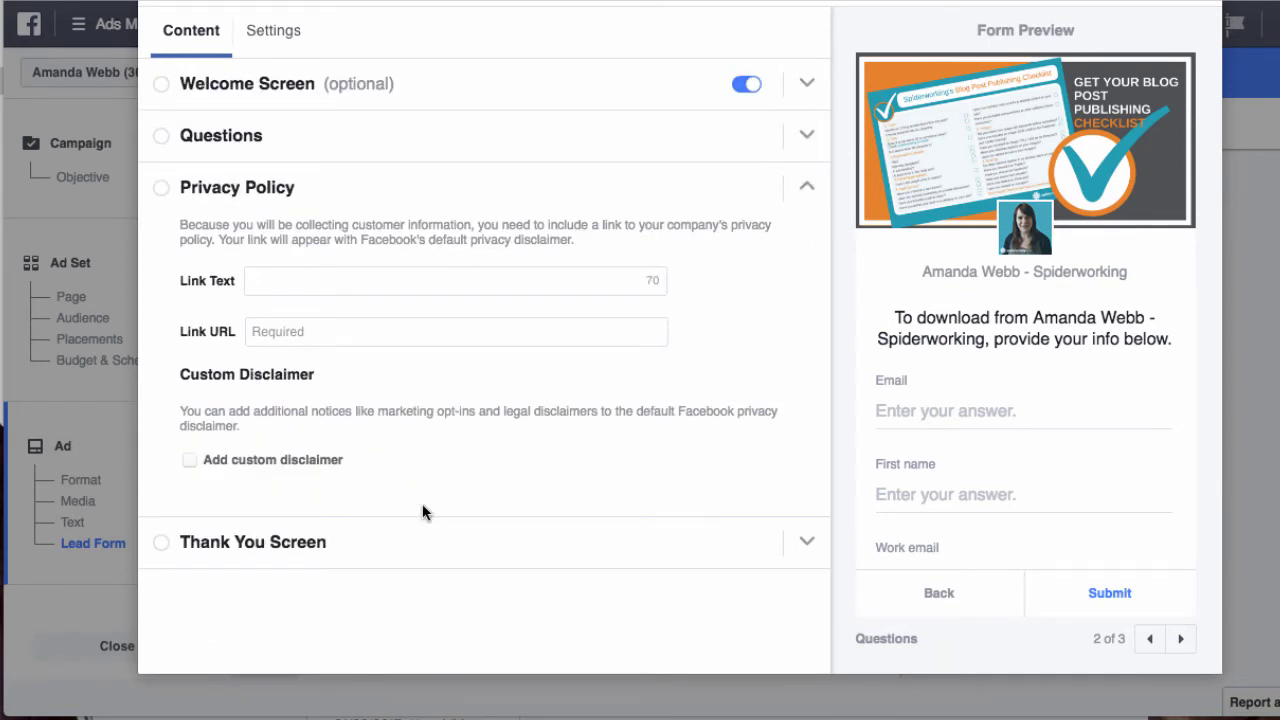
pyautogui.click(389, 277)
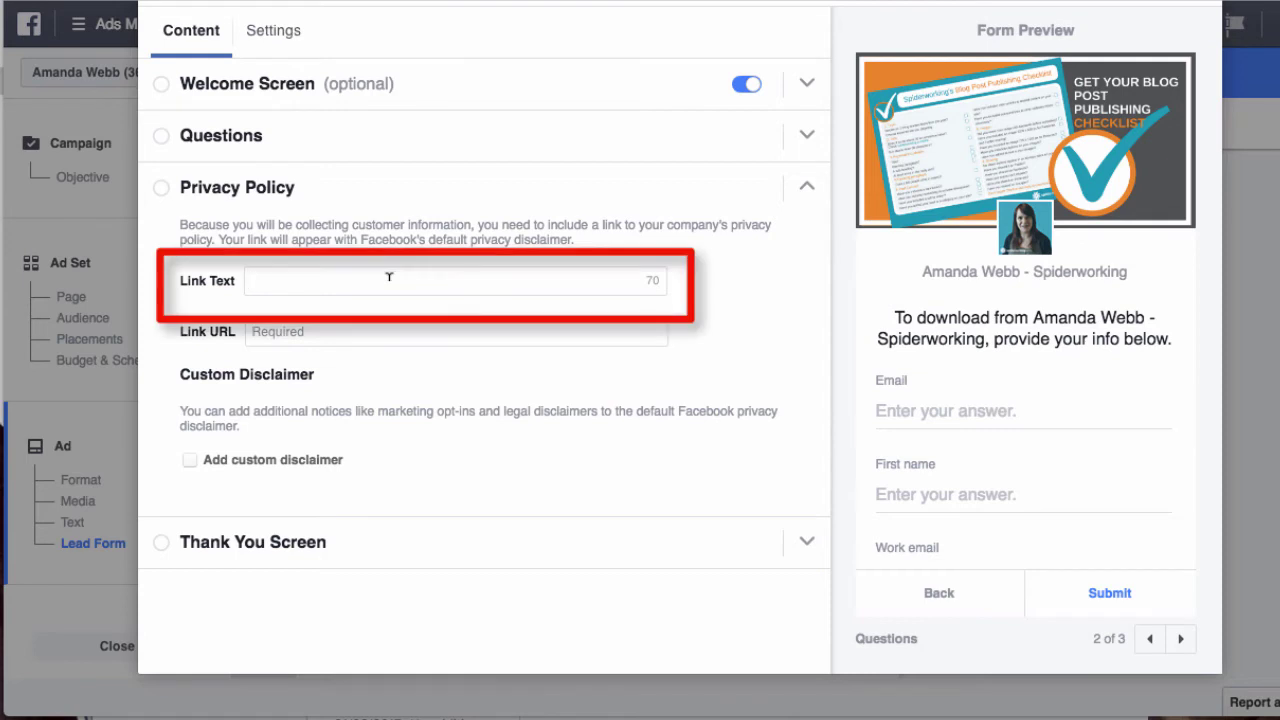
pyautogui.write('Privacy Policy')
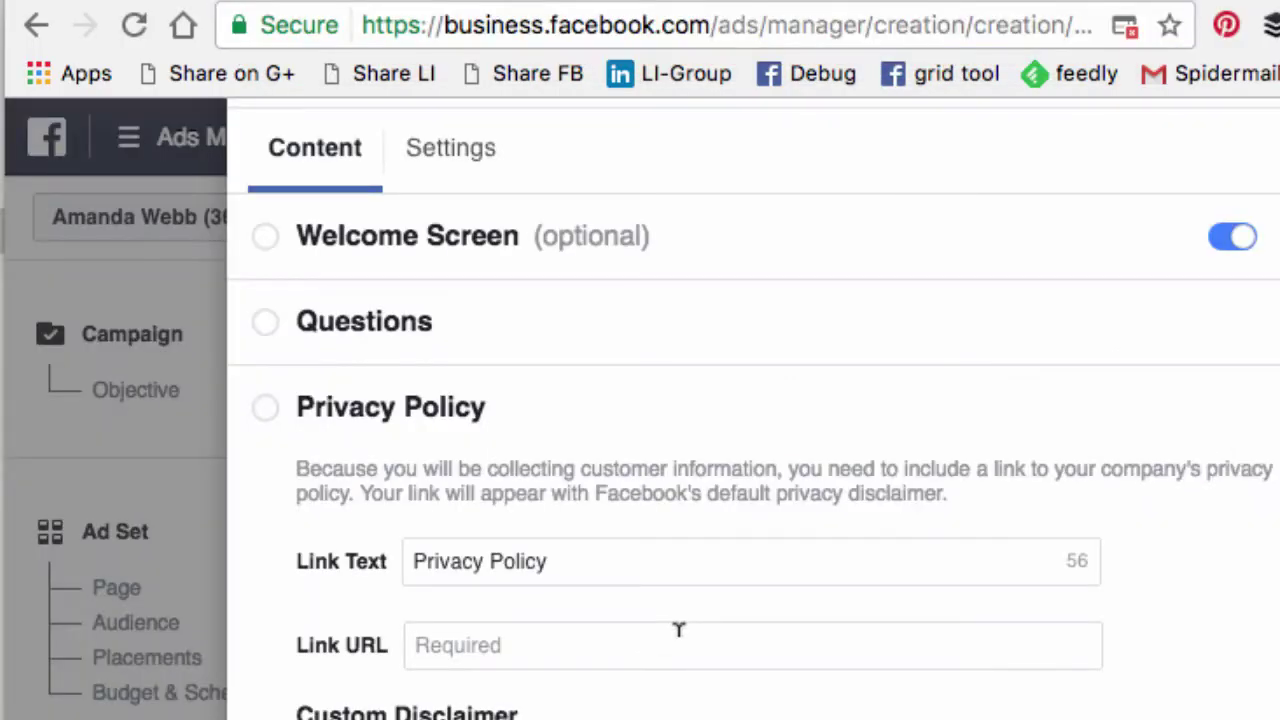
pyautogui.click(678, 629)
pyautogui.write('http://www.spiderworking.com/privacy-policy/')
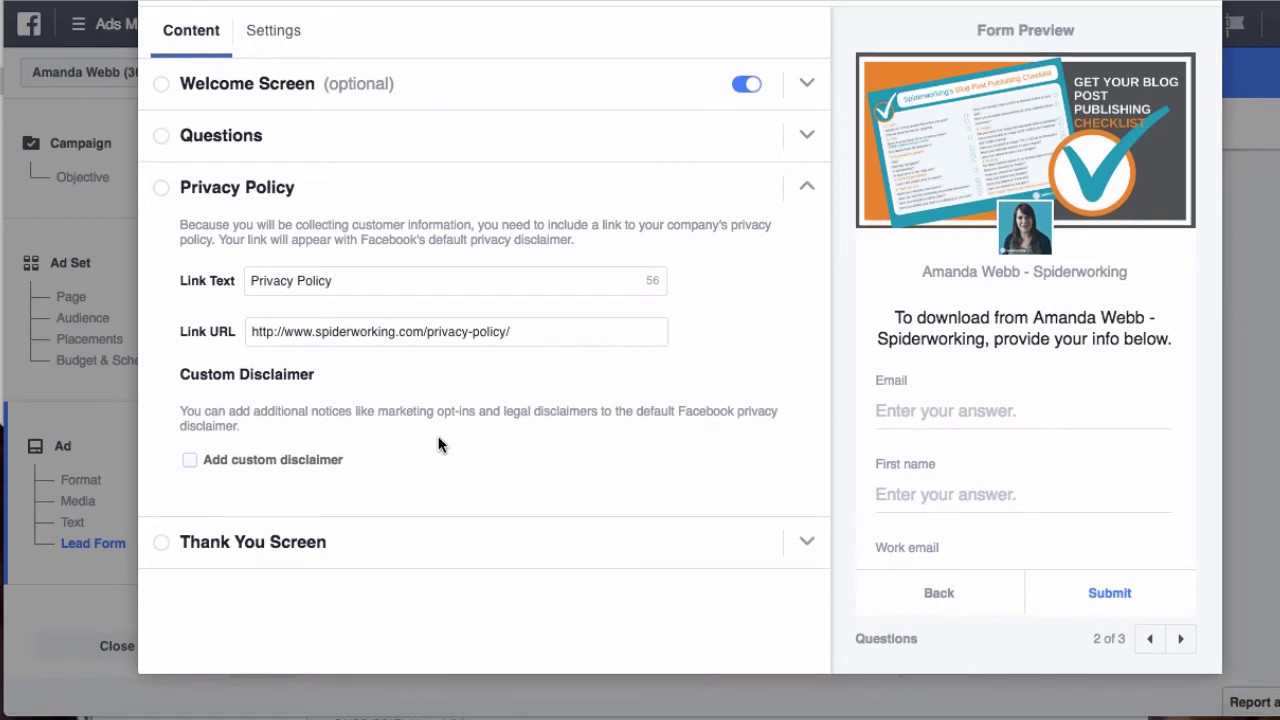
# Step: Expand the Thank You Screen section
pyautogui.click(165, 545)
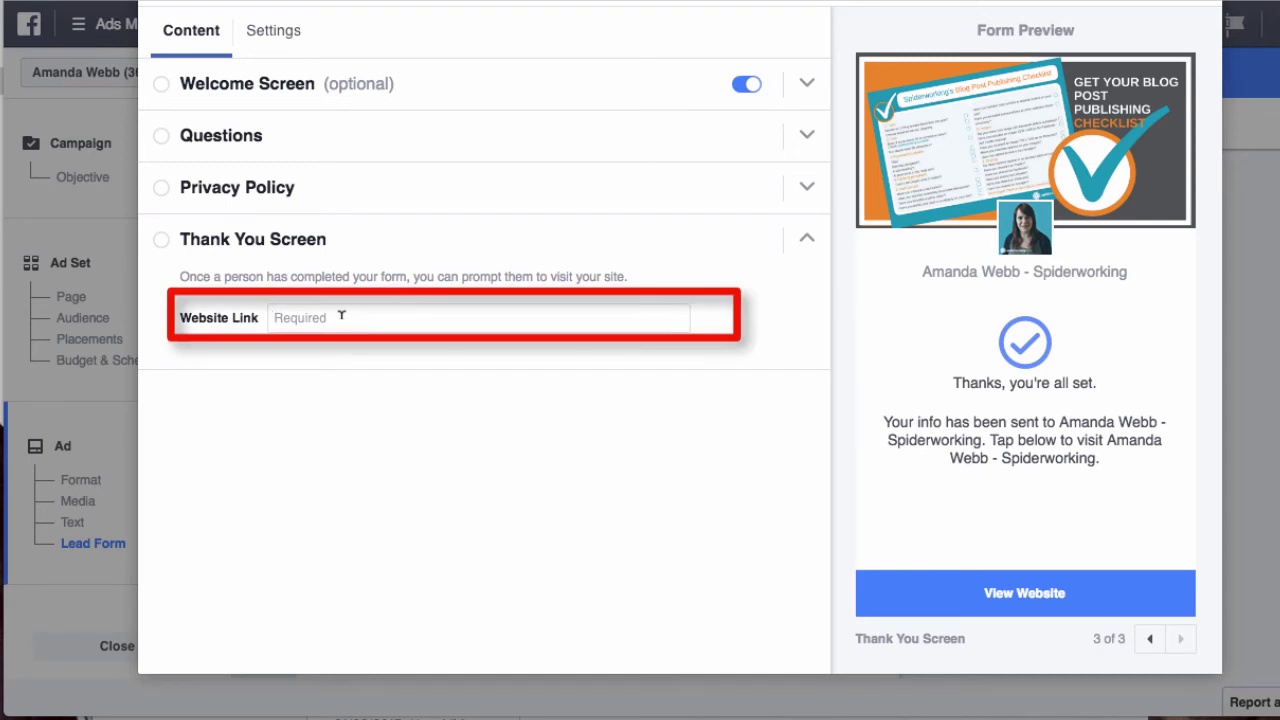
pyautogui.write('http://www.spiderworking.com/blog/2016/12/15/before-you-publish/')
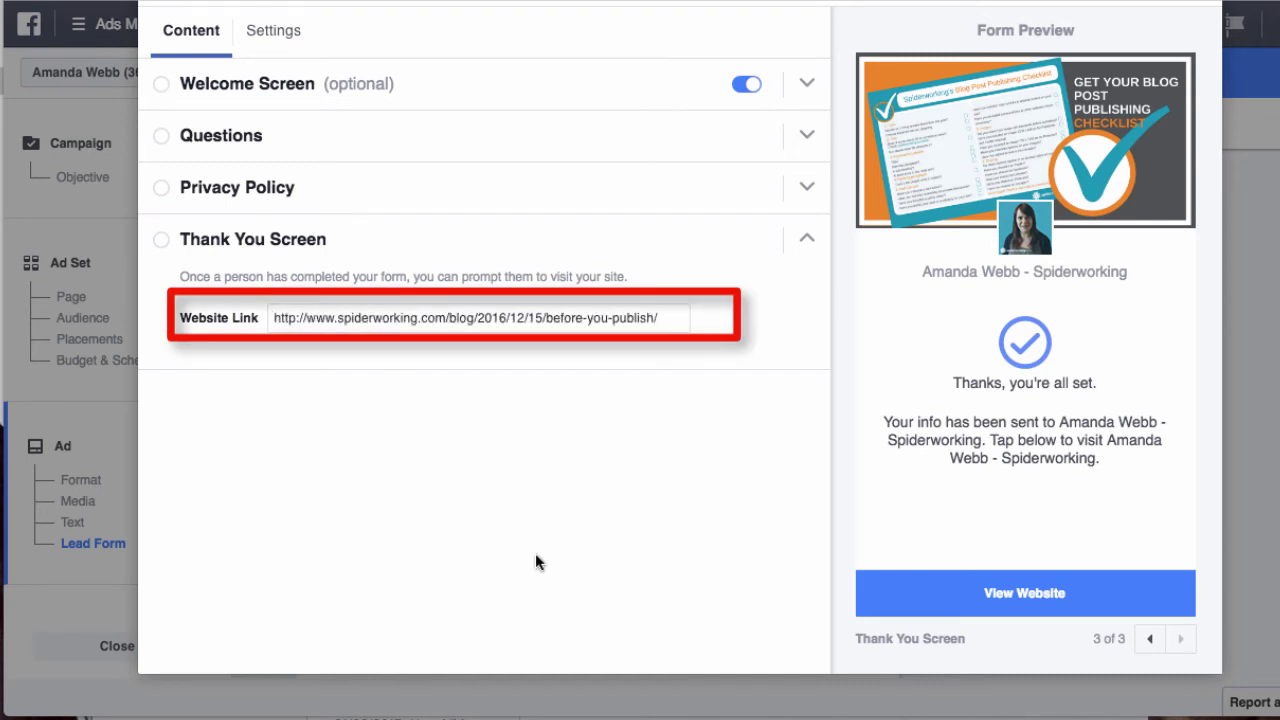
pyautogui.scroll(3, 536, 557)
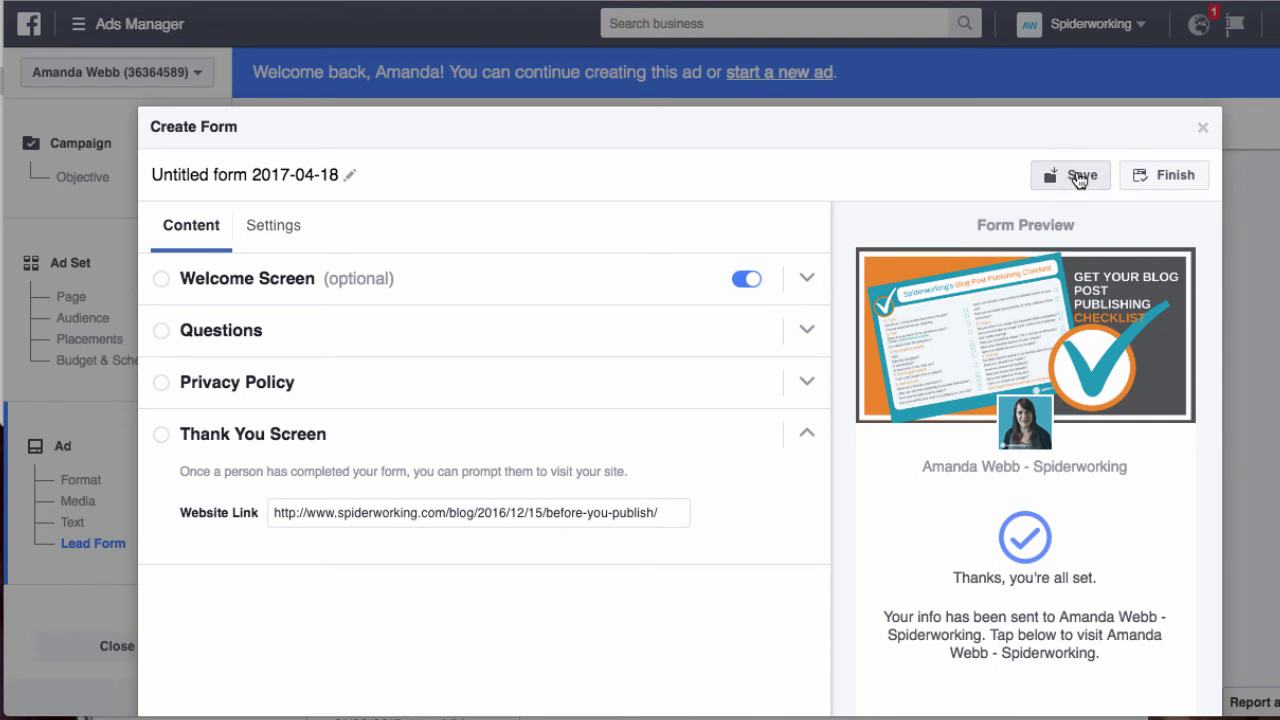
# Step: Save the draft and retitle the form 'Blog Post Checklist Form'
pyautogui.click(1078, 180)
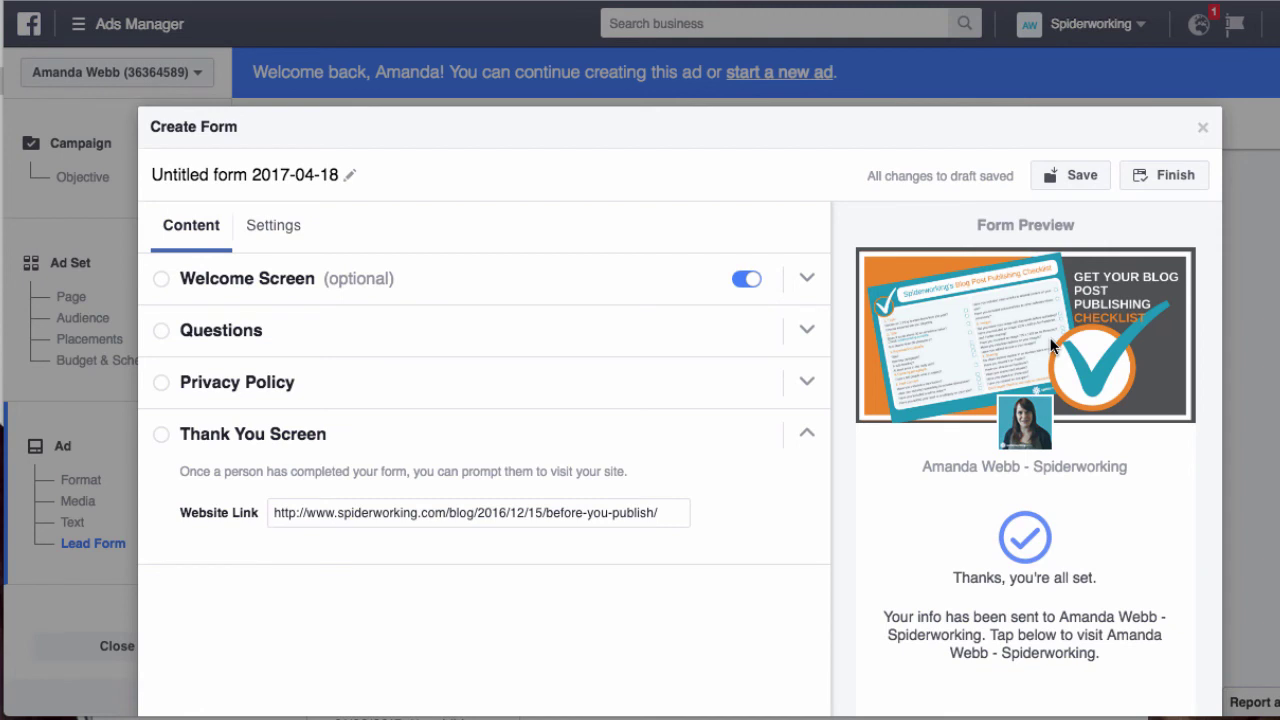
pyautogui.scroll(-1, 1051, 345)
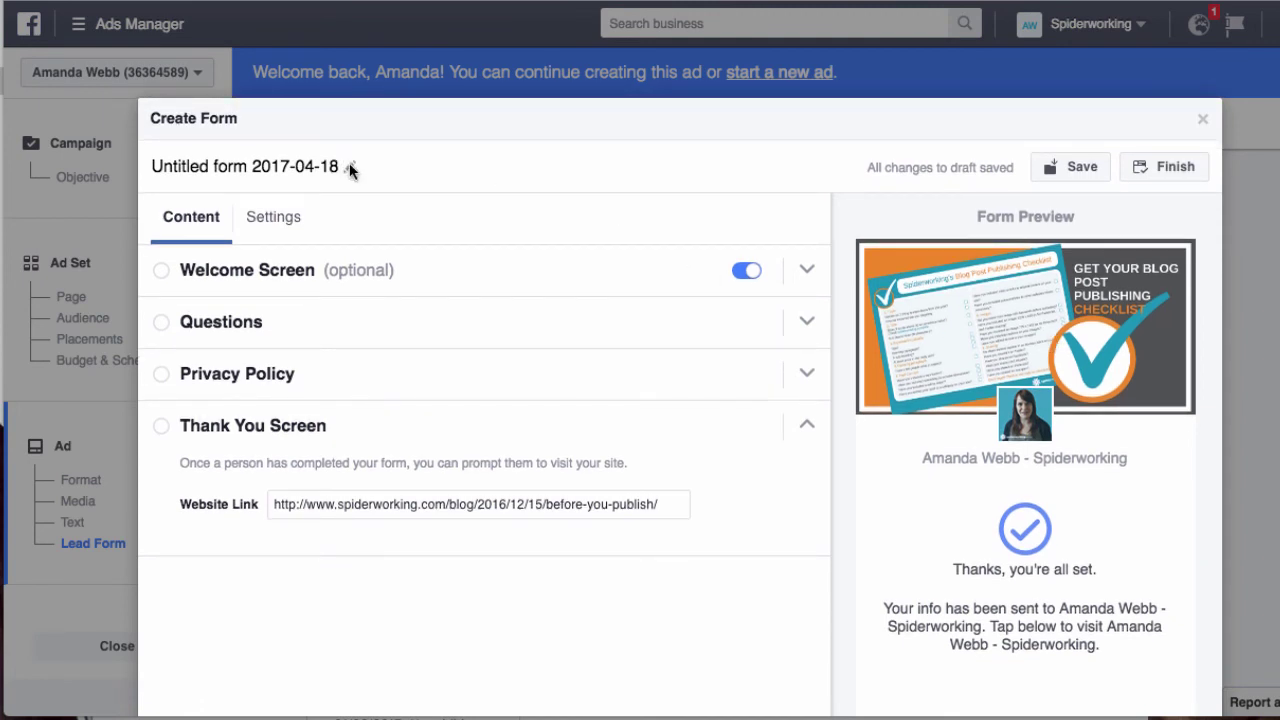
pyautogui.click(304, 160)
pyautogui.hotkey('ctrl', 'a')
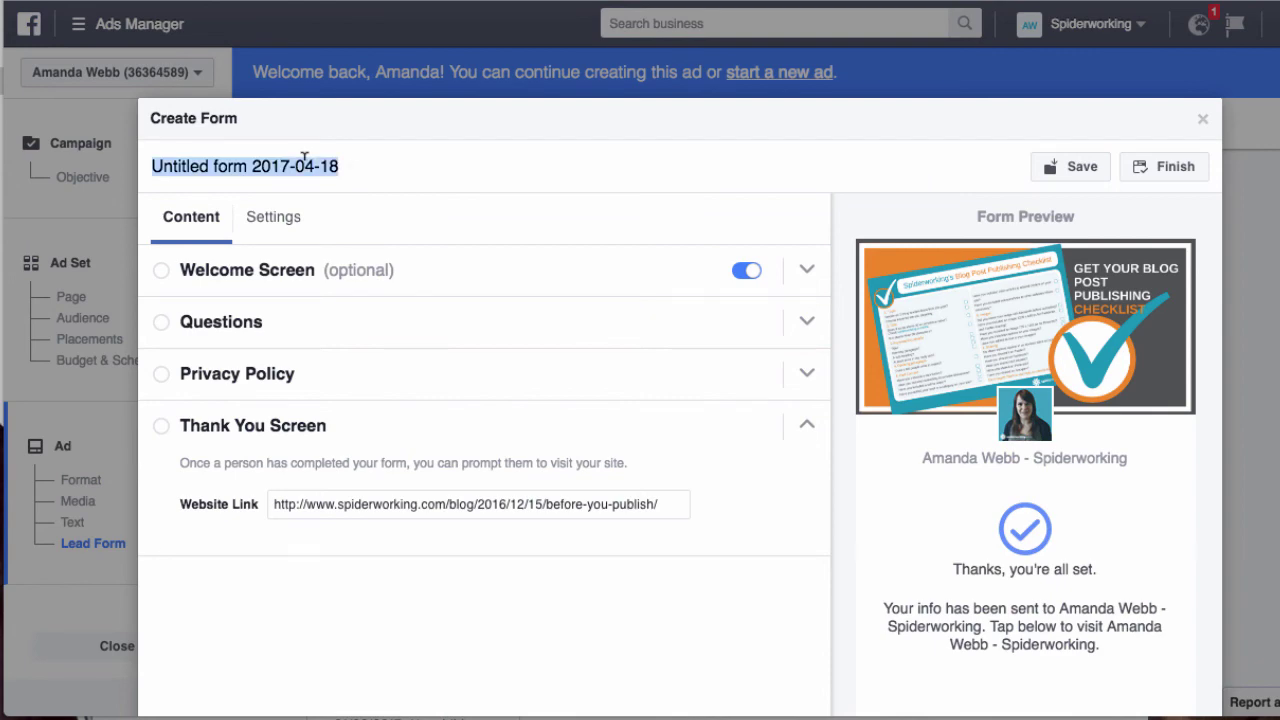
pyautogui.write('Blog Post Checklist Form')
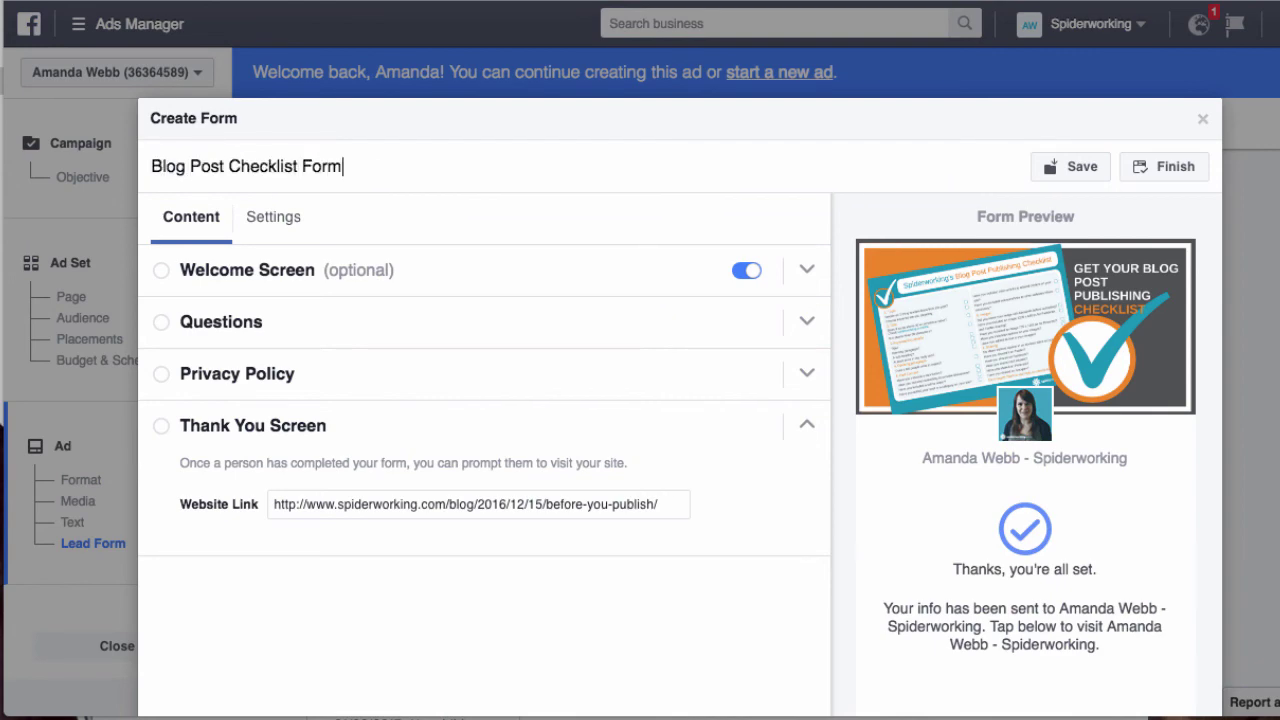
pyautogui.scroll(-3, 828, 25)
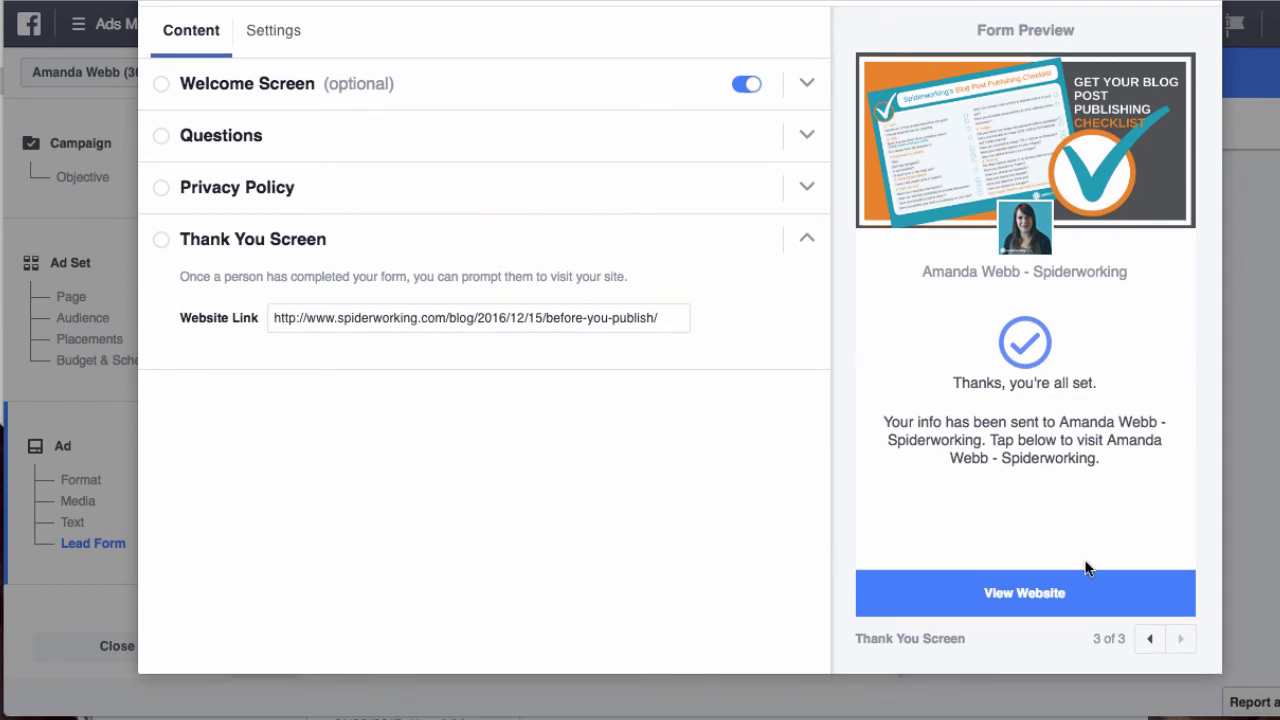
# Step: Page the form preview from 3 of 3 back to the welcome screen, 1 of 3
pyautogui.click(1148, 640)
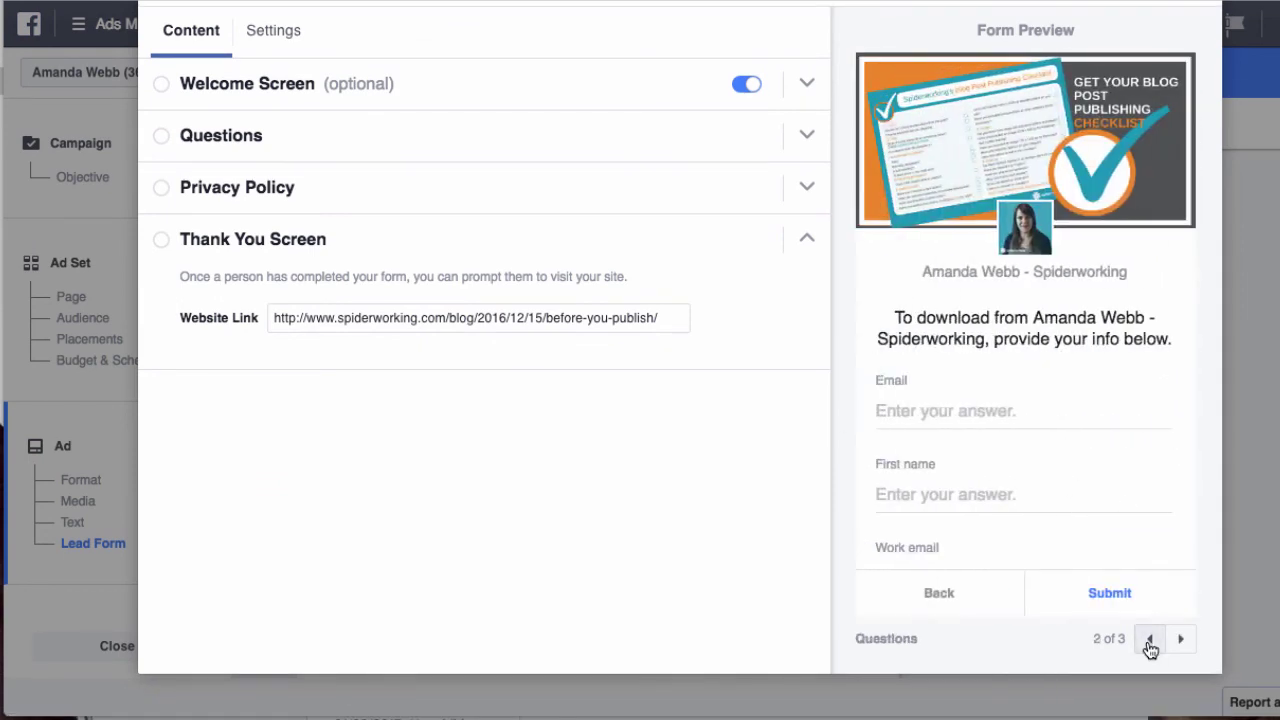
pyautogui.click(1148, 640)
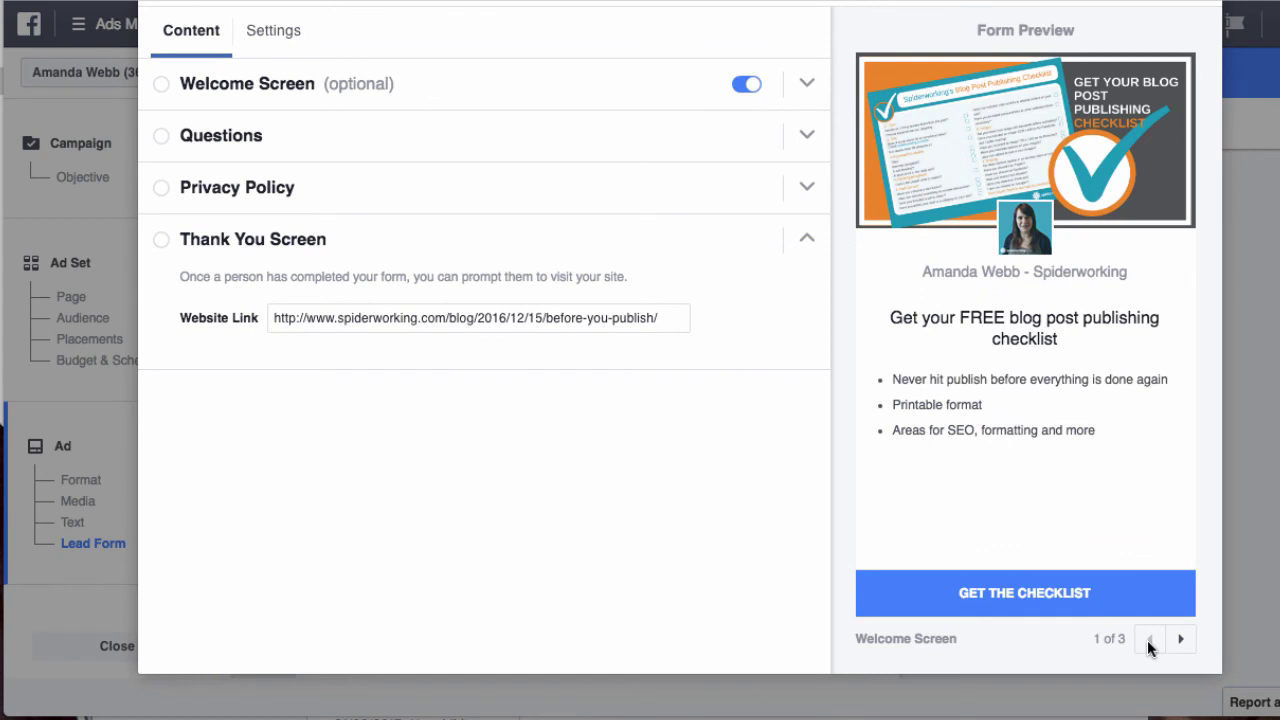